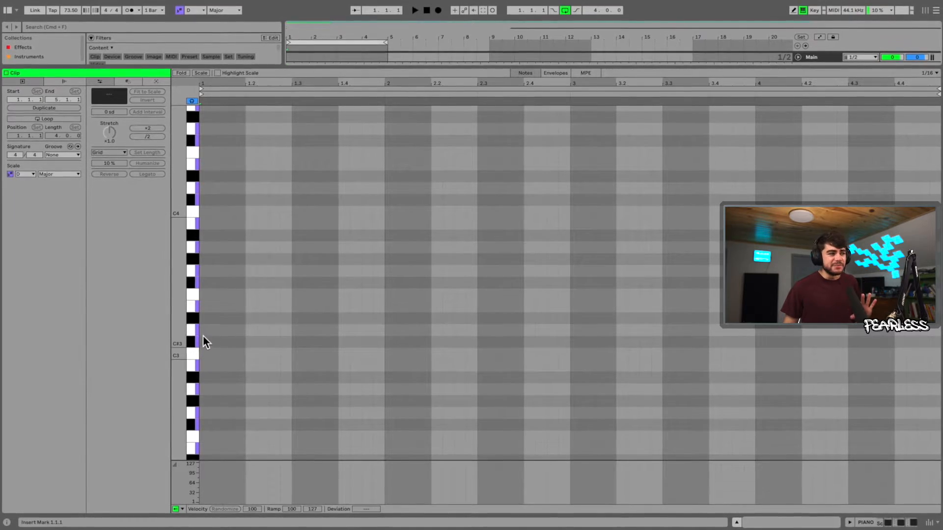
Write a piano chord pattern alternating F3 and E3, double it at F4 and E4, and copy the repeated D4 notes higher.
double_click(205, 295)
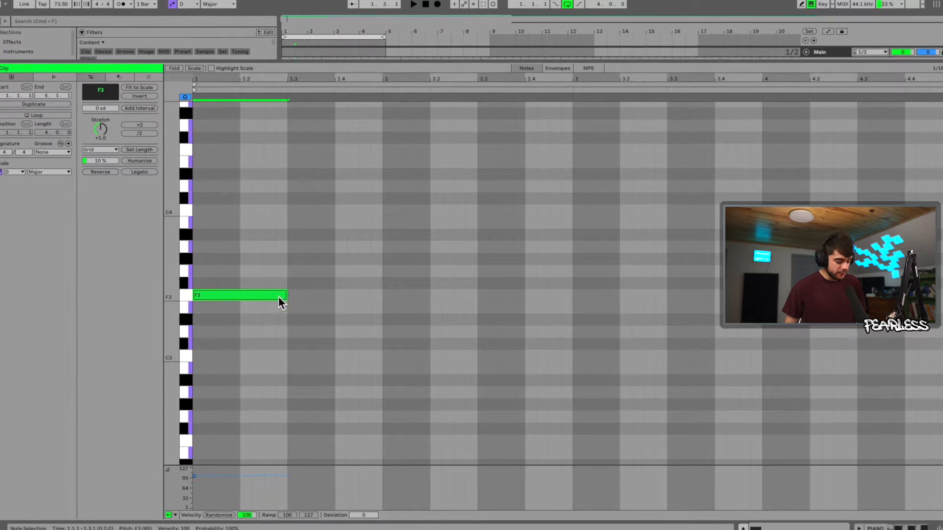
drag(264, 295, 363, 288)
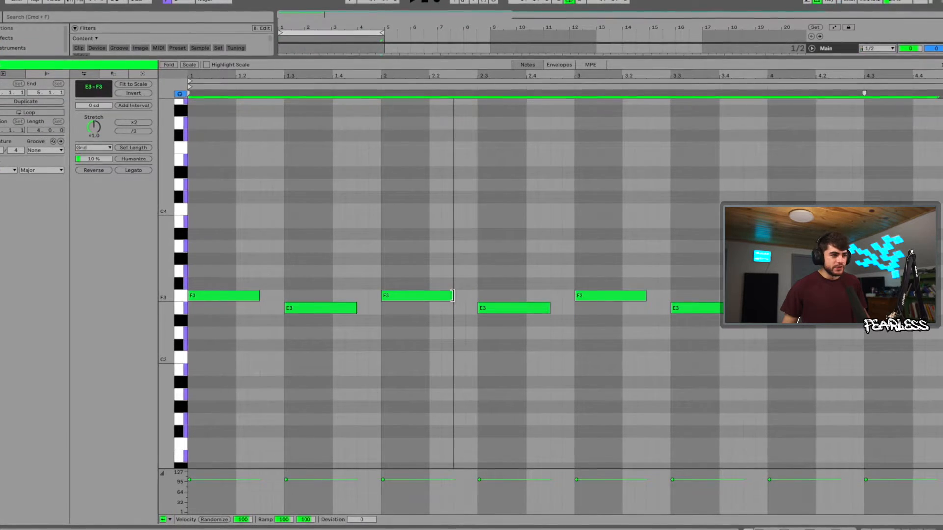
scroll(201, 346, up, 3)
drag(202, 346, 201, 223)
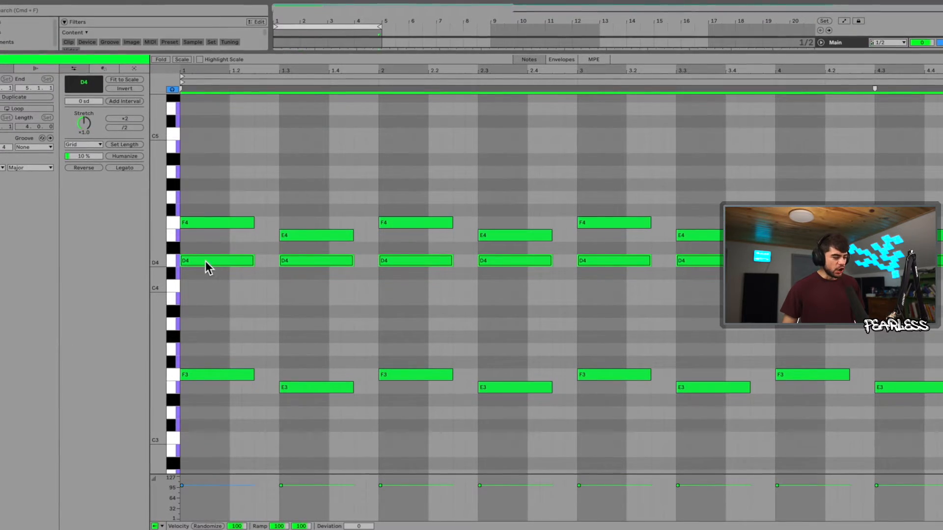
drag(206, 260, 192, 134)
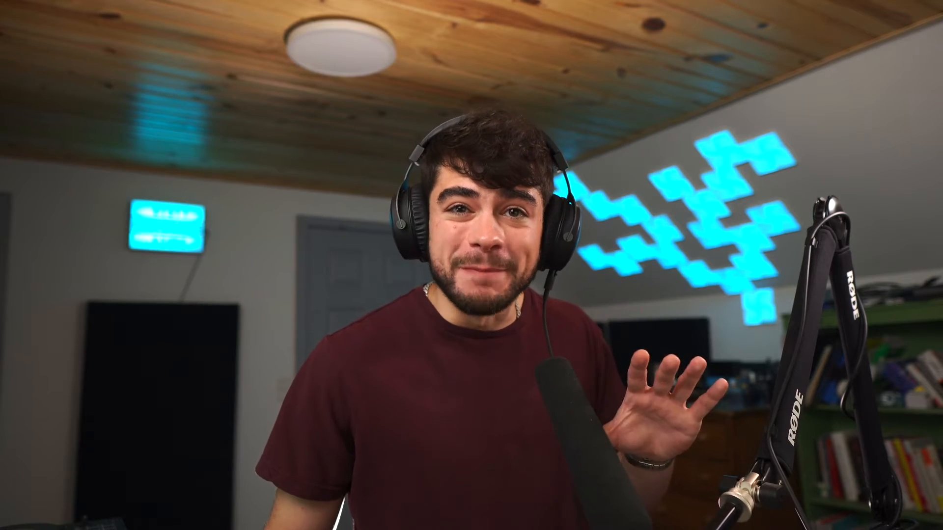
drag(333, 67, 666, 165)
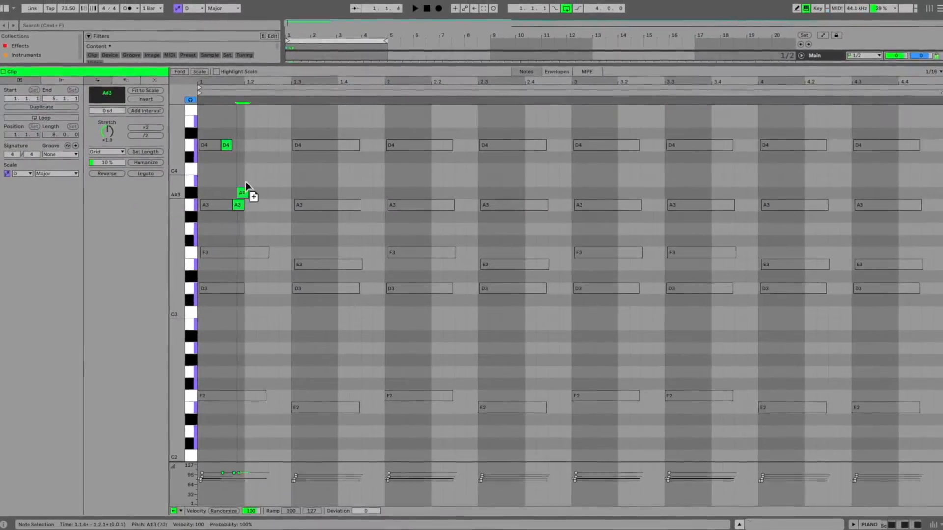
Write a sixteenth-note arpeggio of D4, A3, D4, A3 and E4 in the first half bar and play it back.
double_click(249, 143)
double_click(261, 193)
drag(266, 196, 276, 121)
key(space)
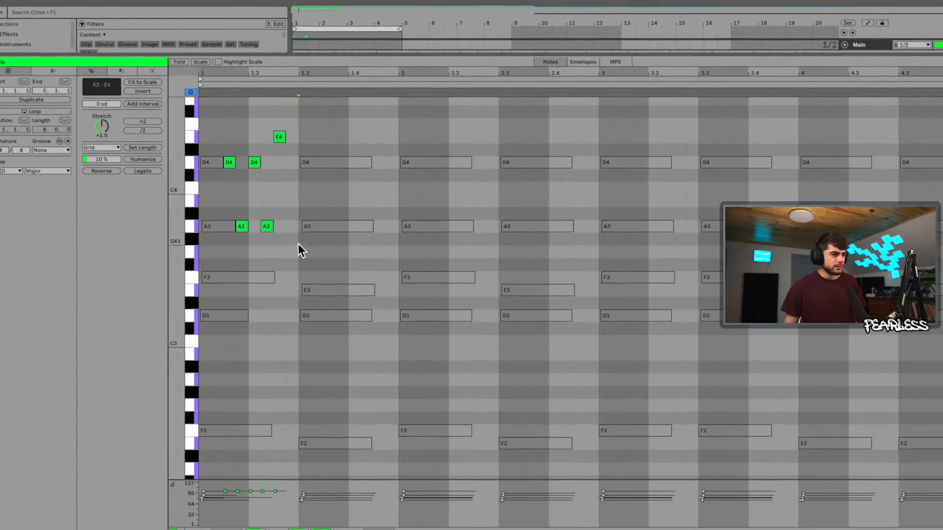
Duplicate the arpeggio phrase twice at half-bar intervals and delete the greyed-out reference chord notes.
drag(299, 244, 76, 57)
key(super+d)
key(super+d)
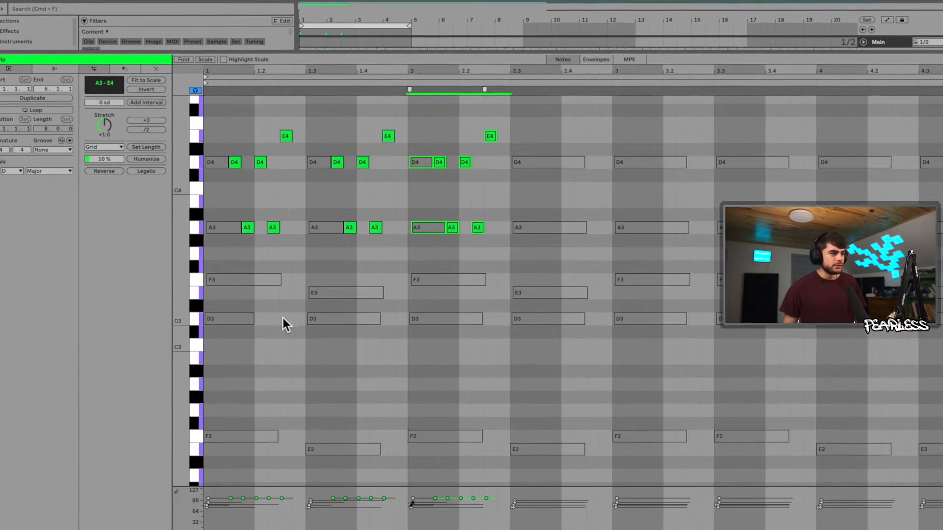
drag(231, 257, 942, 361)
key(Delete)
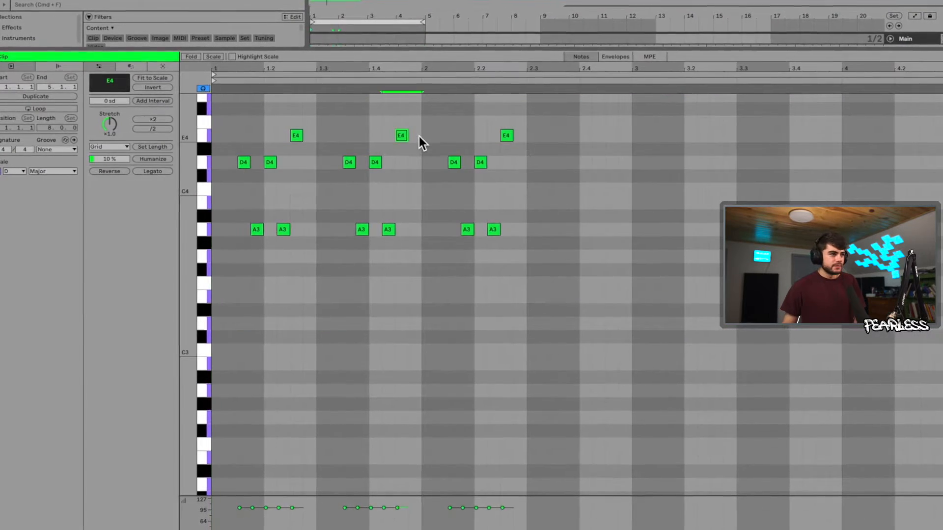
Raise the second phrase's E4 to F4 and its two D4 notes to E4, and repeat bar 1 in bar 2.
key(Up)
drag(409, 166, 364, 166)
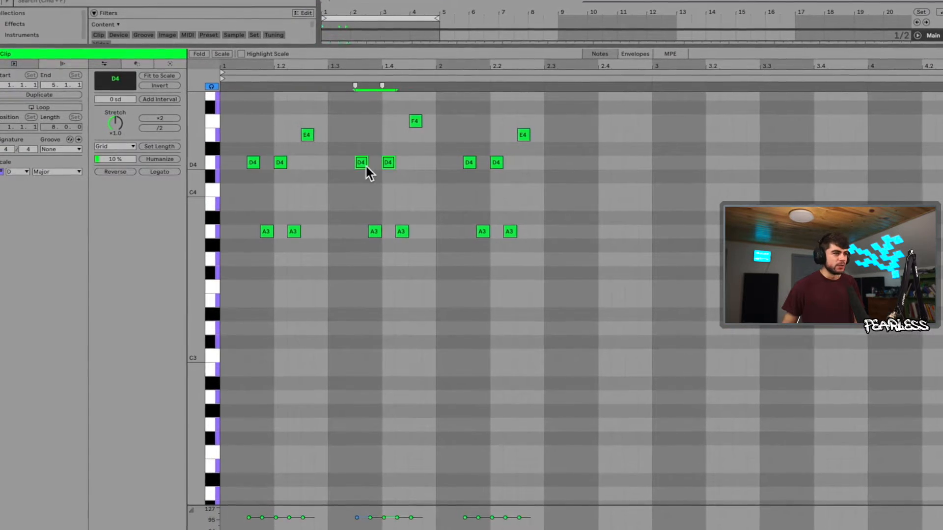
key(Up)
key(Up)
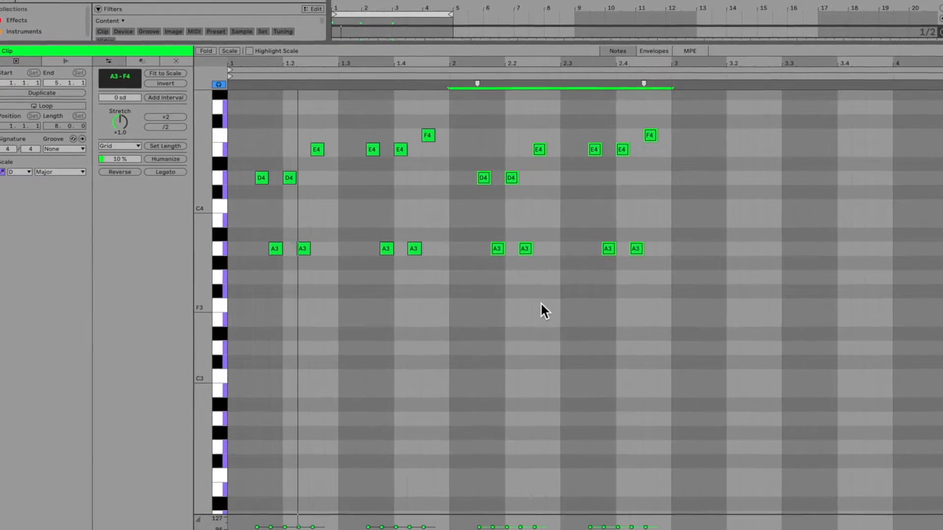
Move the last F4 of bar 2 one sixteenth later and add a G4 just before it.
scroll(545, 316, up, 2)
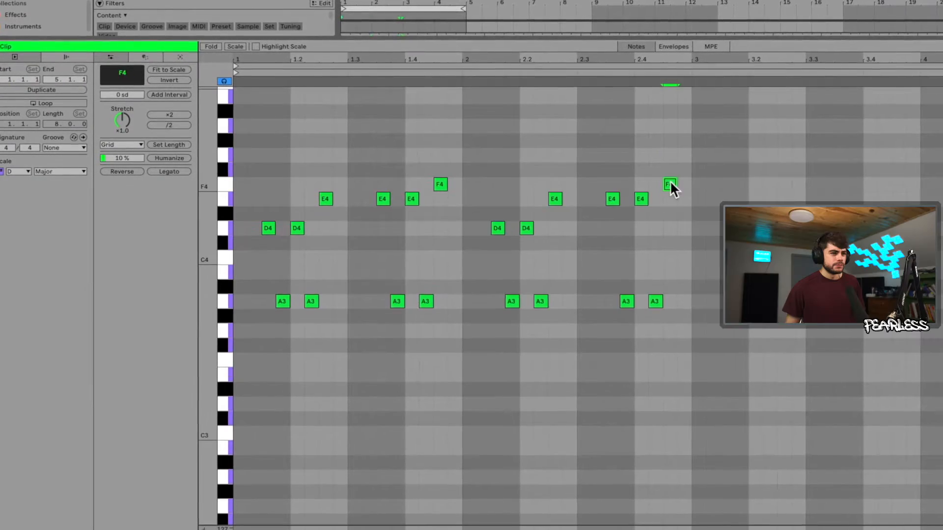
drag(657, 183, 674, 186)
double_click(680, 152)
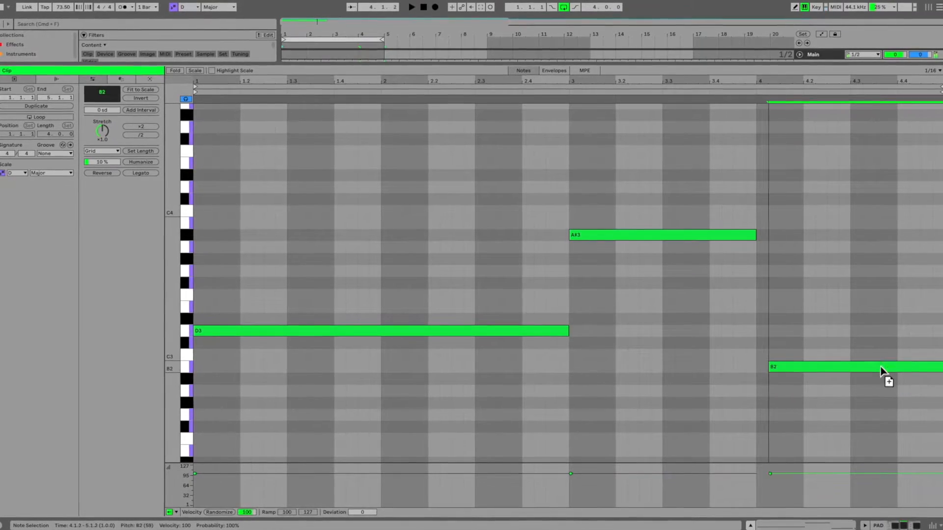
Copy a C3 note into bar 4 of the pad clip and layer the line in lower octaves down to D1, A#1 and C1.
drag(882, 370, 877, 362)
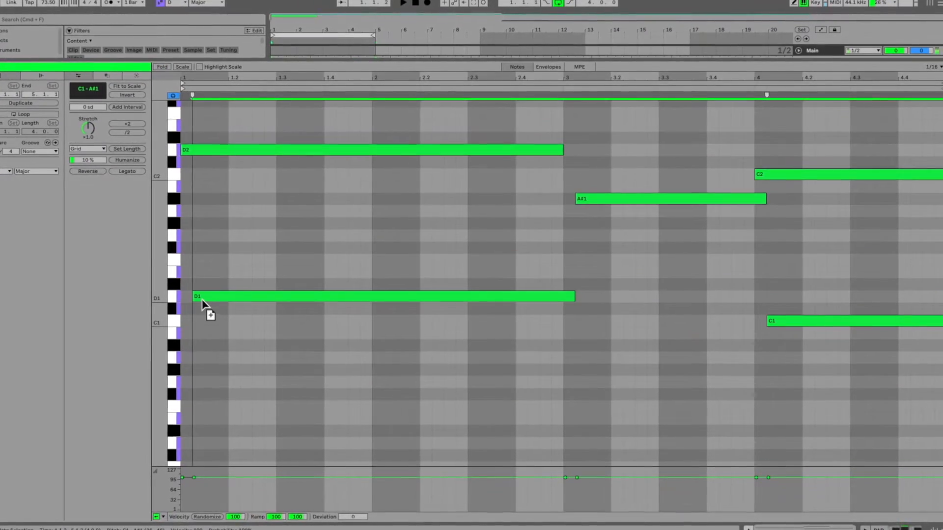
drag(200, 300, 190, 300)
Play back the pad clip and review its layered D, A# and C notes across the octaves.
key(space)
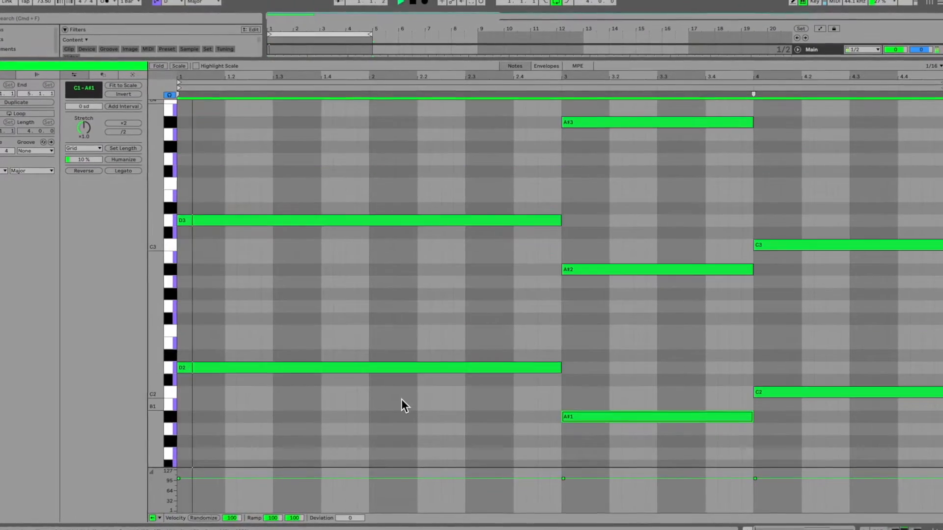
scroll(401, 399, down, 5)
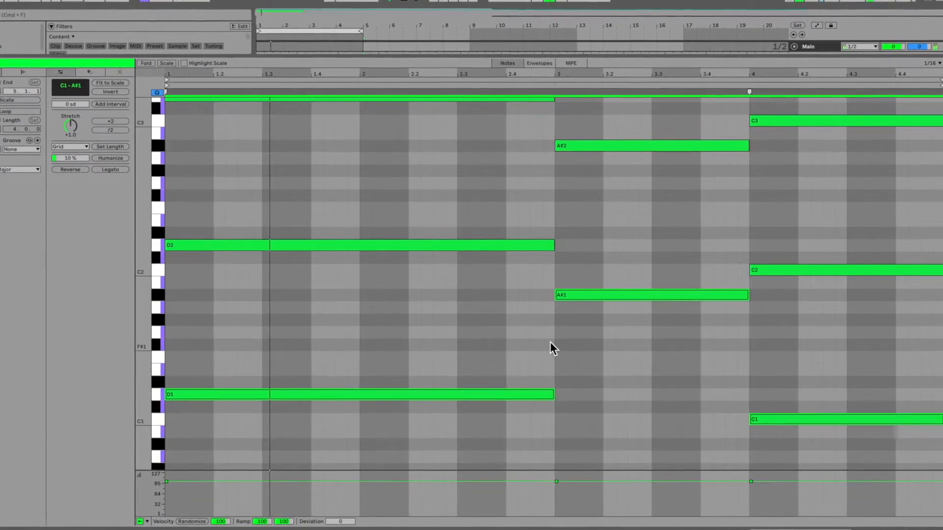
click(550, 343)
scroll(556, 361, up, 4)
scroll(555, 362, down, 2)
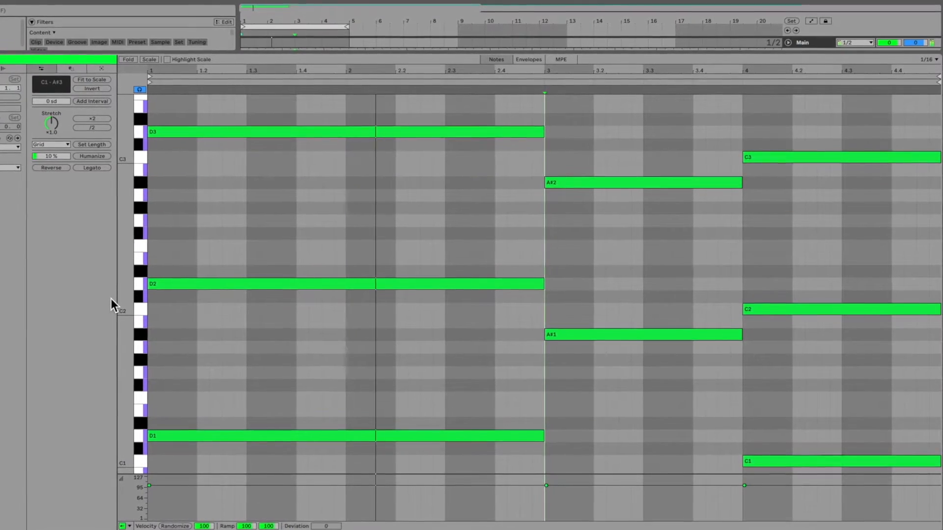
drag(121, 300, 106, 299)
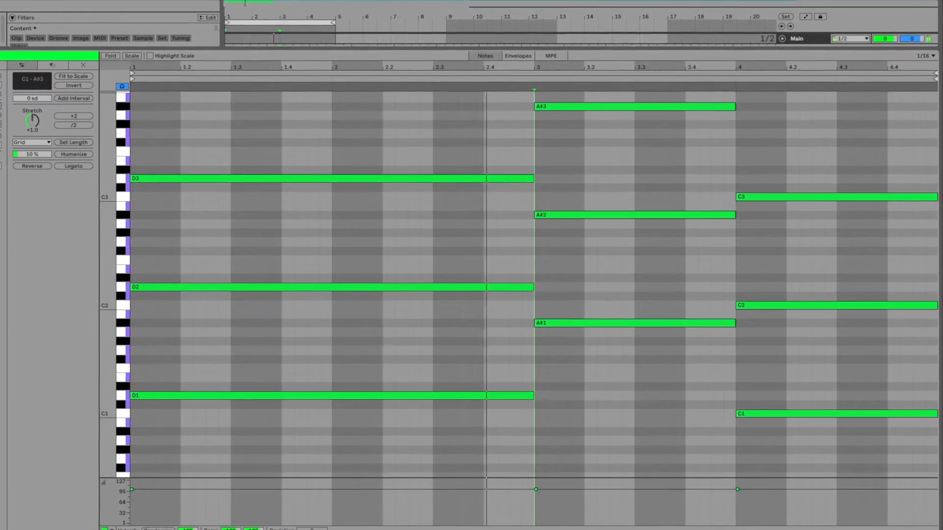
scroll(614, 387, up, 2)
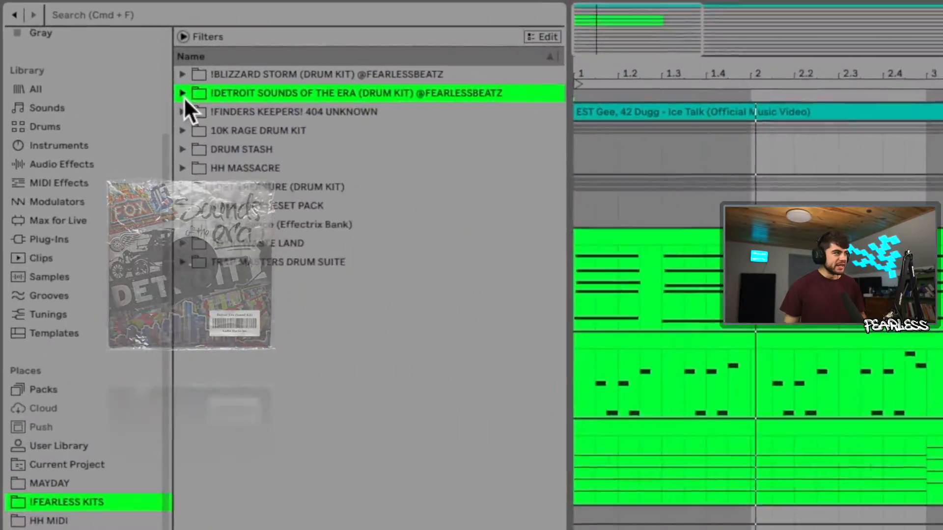
Browse the FX folder of the Detroit Sounds of the Era drum kit and add Stomp 10 at the start of the arrangement.
click(183, 93)
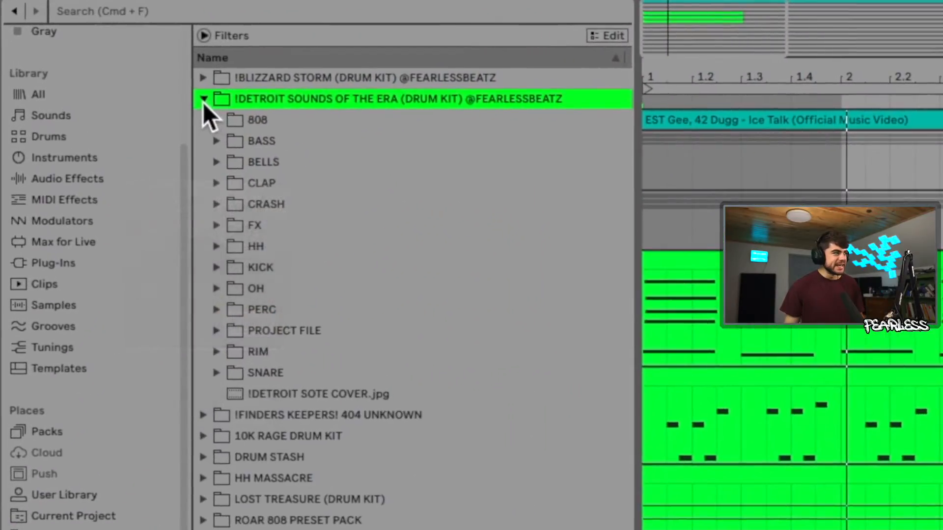
click(216, 225)
scroll(484, 481, down, 10)
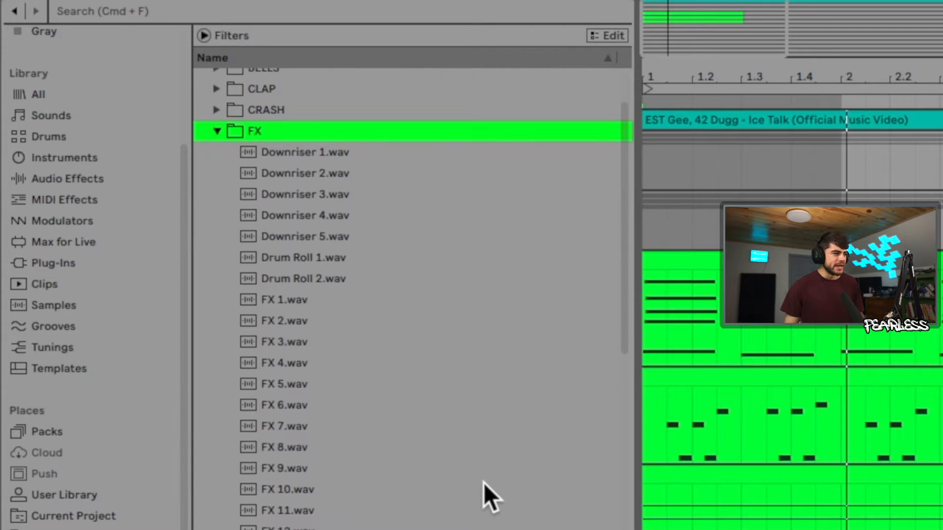
scroll(417, 215, down, 15)
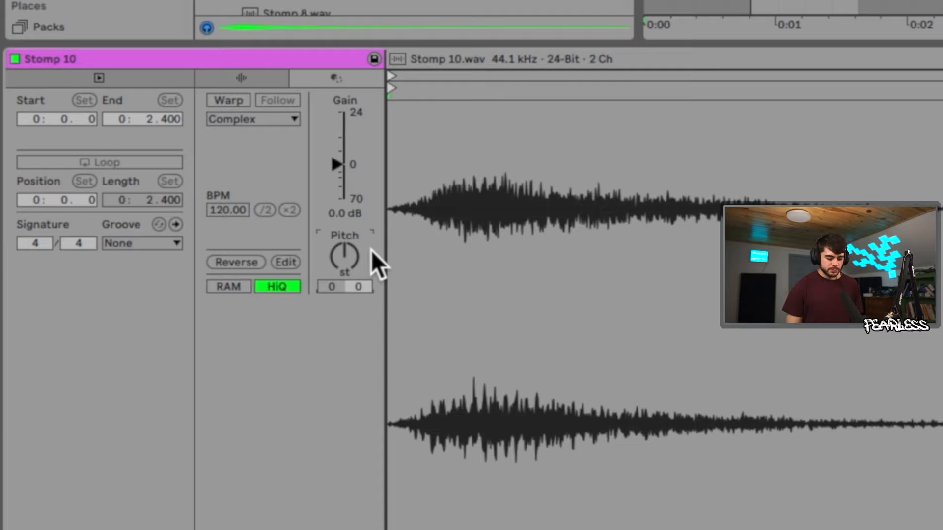
Add Detroit Crash 5 at the start of the arrangement and choose Detroit HH 21 as the hi-hat sample.
scroll(372, 251, up, 1)
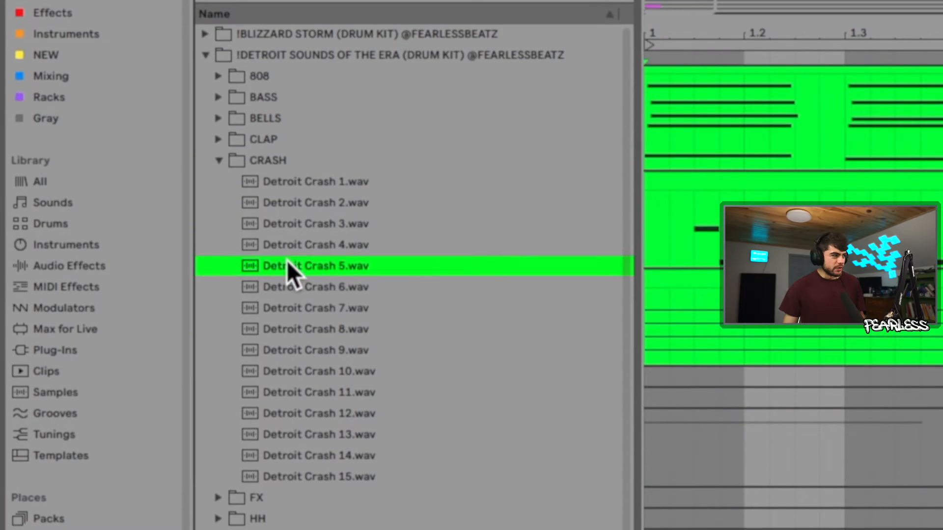
mouse_move(288, 270)
mouse_down()
mouse_move(308, 245)
mouse_move(280, 269)
mouse_up()
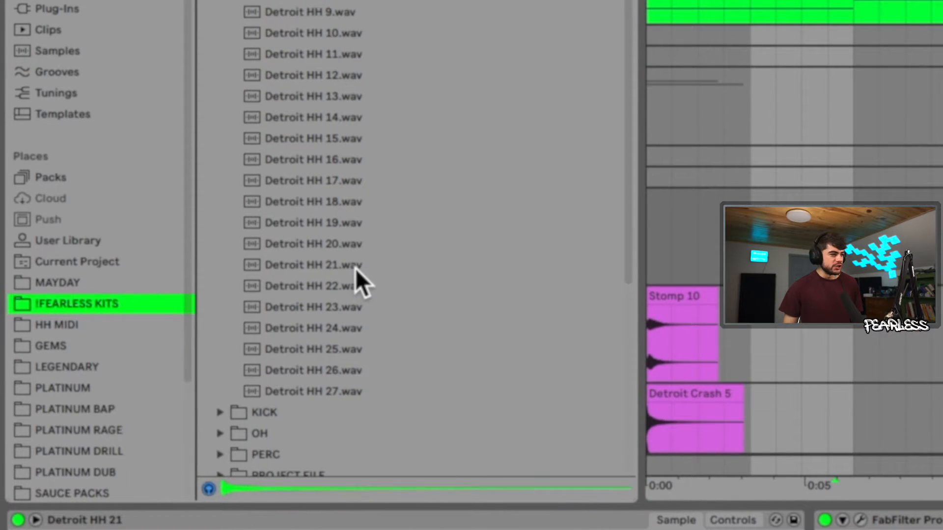
click(355, 269)
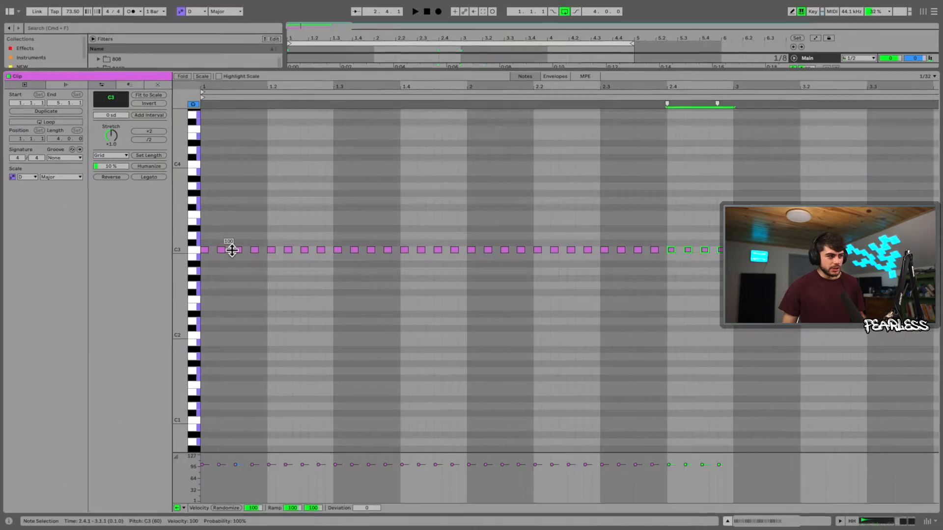
Duplicate the C3 hi-hat hits across the clip, insert an extra 1/32 hit after the first one, and play the pattern.
key(super+d)
key(super+d)
key(super+d)
click(214, 249)
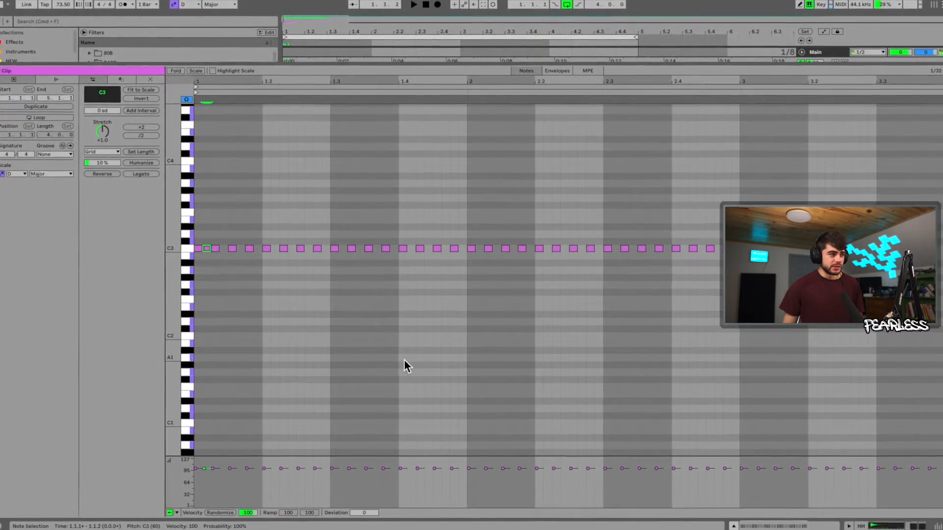
key(space)
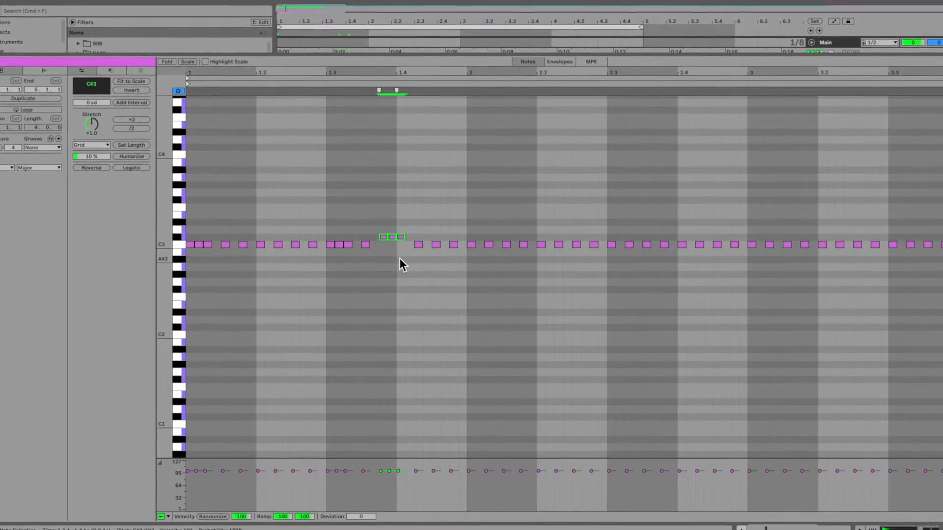
Refine the fast C3 hi-hat roll leading into bar 2 by making its second half denser and curving its velocities.
click(432, 255)
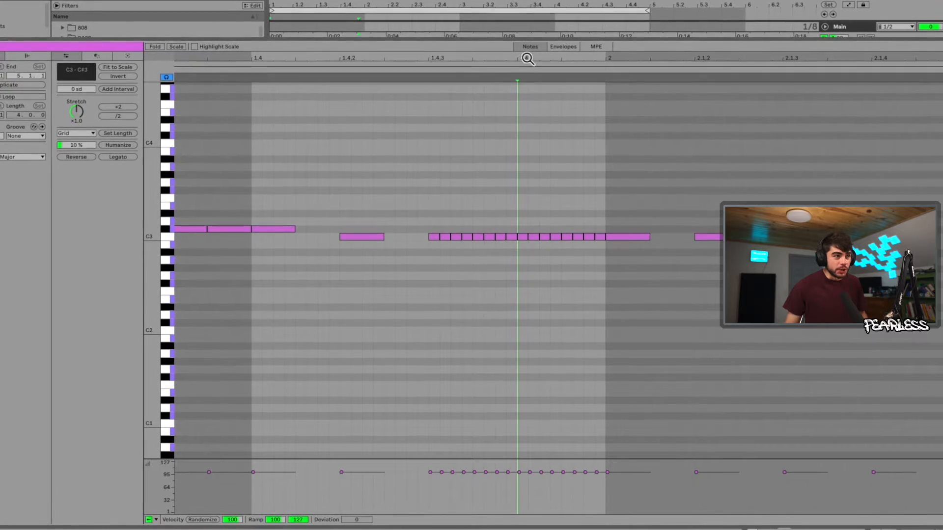
drag(527, 58, 527, 74)
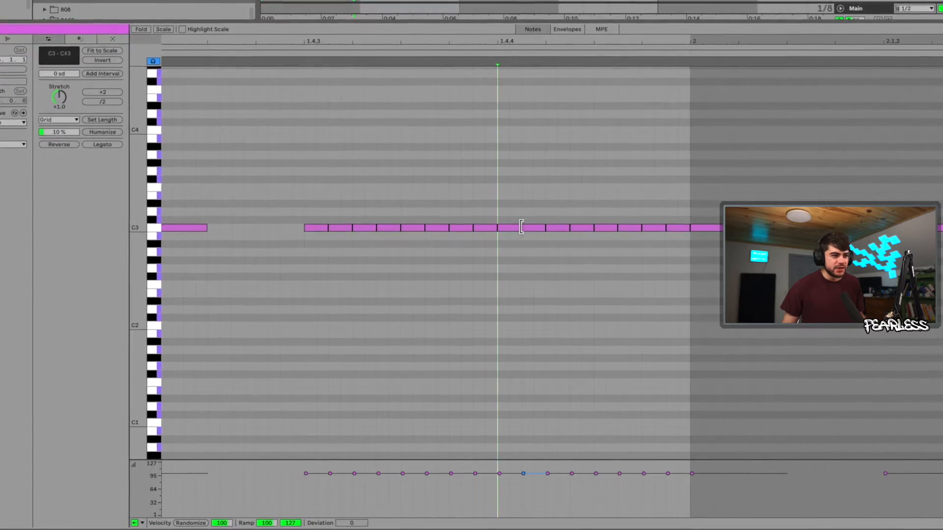
mouse_move(521, 226)
mouse_down()
mouse_move(552, 249)
mouse_move(666, 246)
mouse_up()
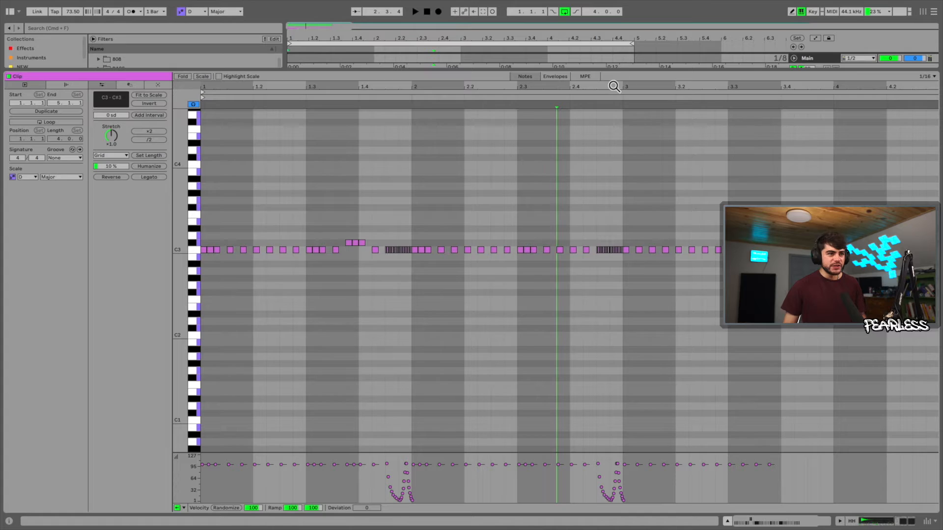
Duplicate the slower first half of bar 2's hi-hat roll over its denser second half.
drag(614, 87, 613, 87)
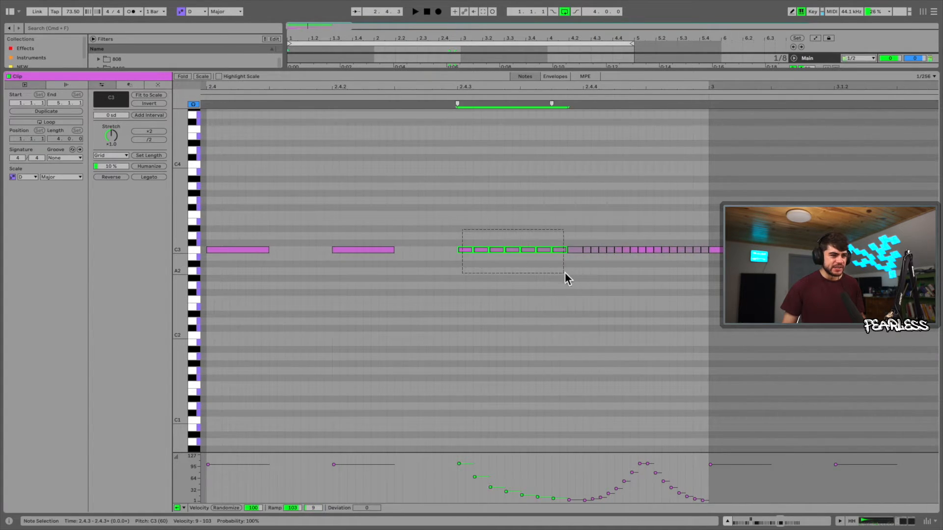
drag(565, 272, 573, 273)
key(super+d)
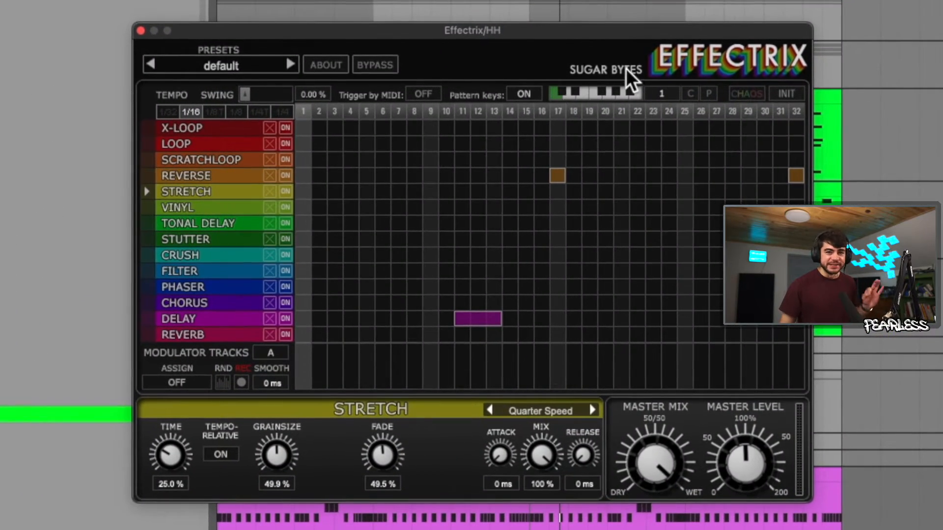
click(292, 318)
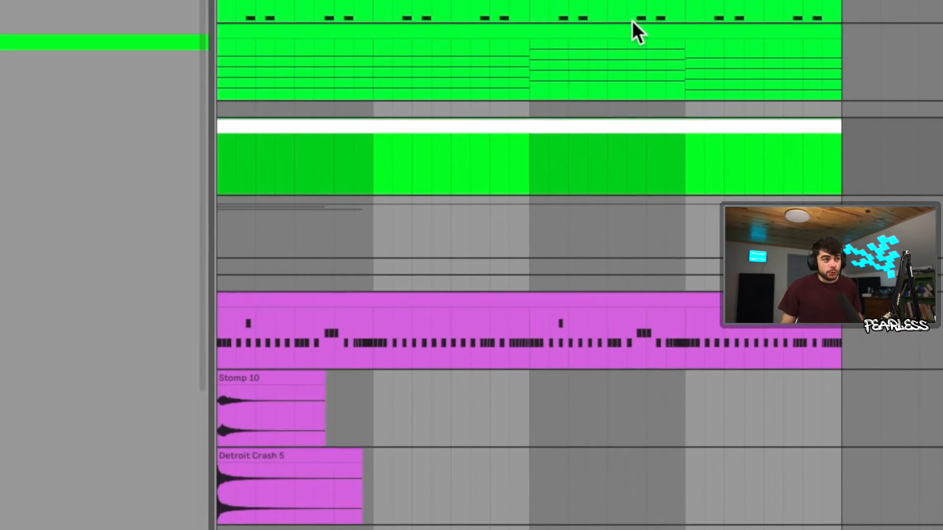
Copy the three-note 808 rhythm into bar 3 on A#2 and raise those notes an octave to A#3.
drag(635, 33, 637, 123)
drag(517, 148, 516, 147)
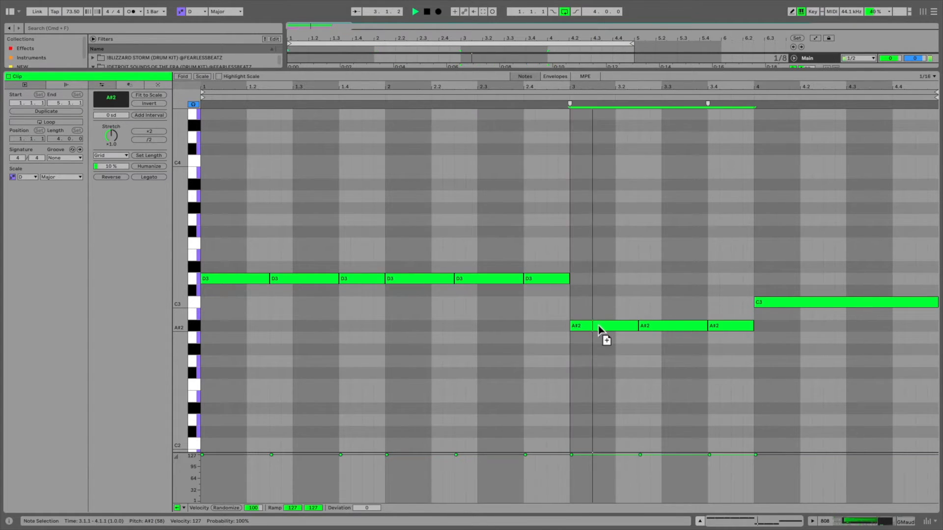
drag(598, 326, 593, 325)
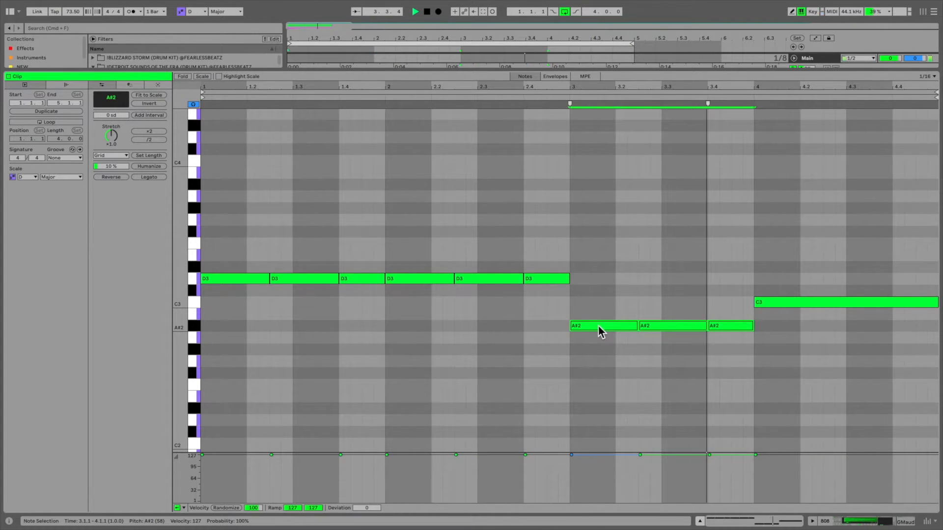
key(alt+shift+Up)
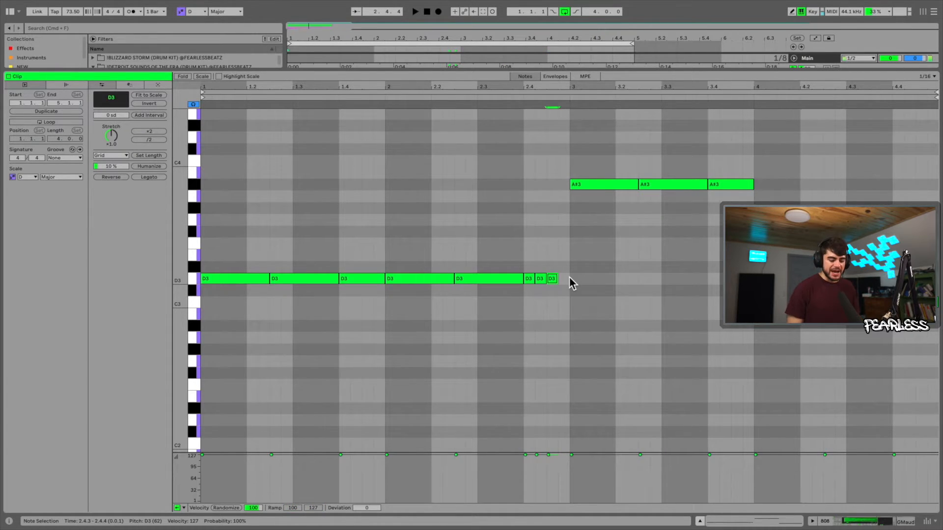
Raise the last short 808 note at the end of bar 2 to D4 and shorten bar 3's last A#3 note.
key(alt+shift+Up)
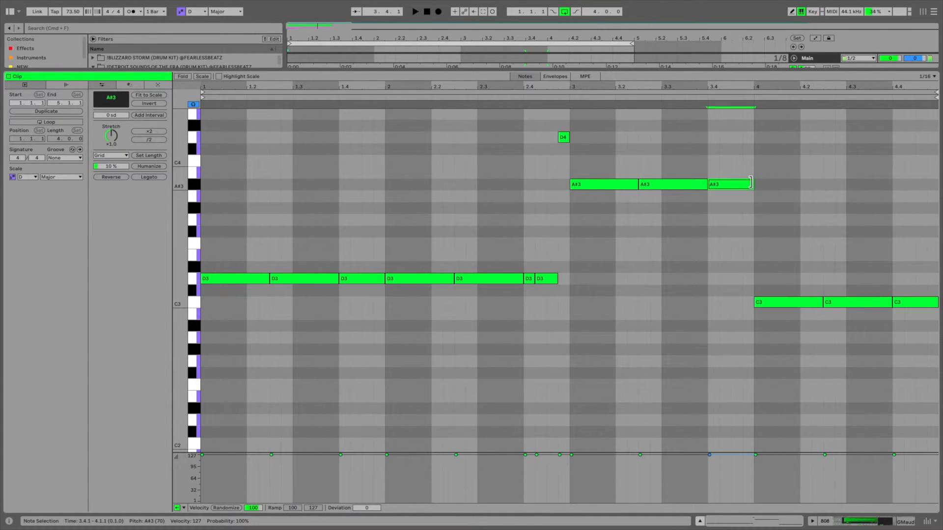
drag(753, 189, 719, 196)
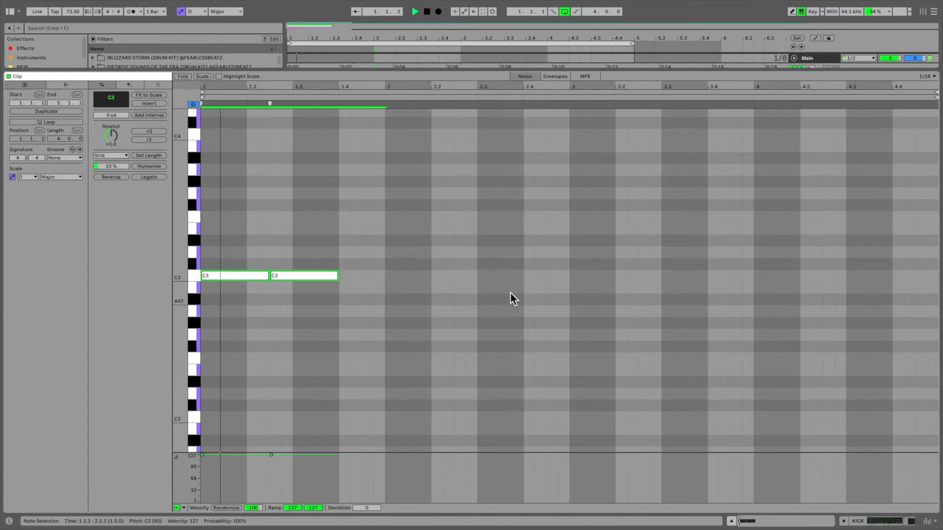
Duplicate bar 1's two C3 kick notes into bars 2, 3 and 4.
key(super+d)
key(super+d)
key(super+d)
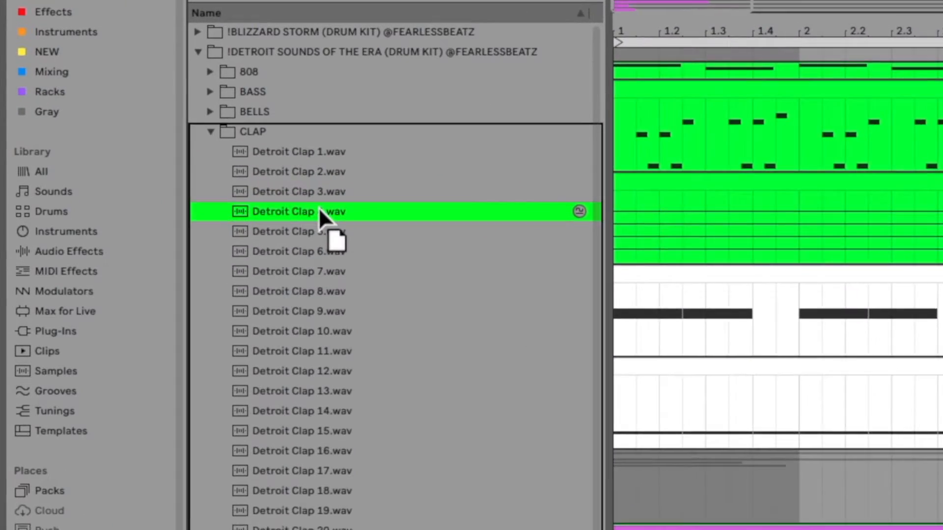
Add the Detroit Clap 4.wav sample and repeat its C3 hit from beat 1.2 every two beats up to 4.2.
drag(319, 207, 300, 198)
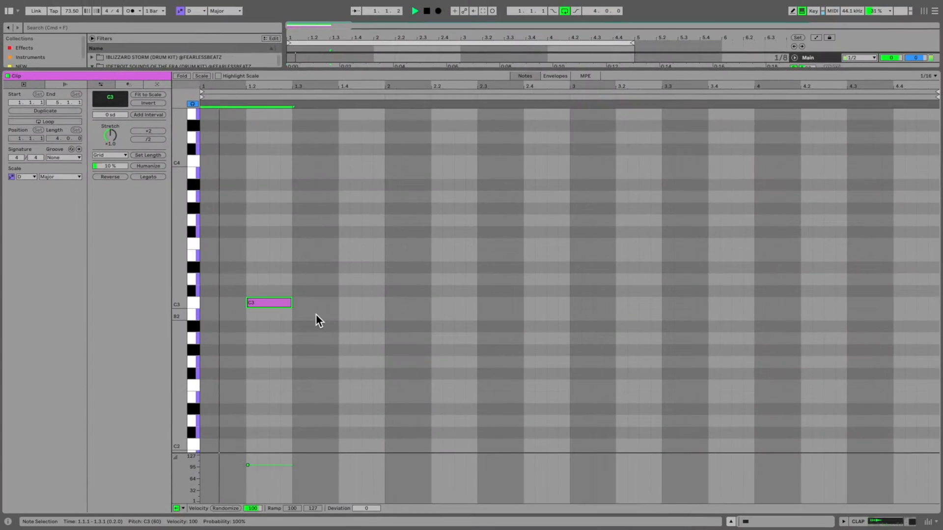
key(super+d)
key(super+d)
key(super+d)
key(super+d)
key(super+d)
key(super+d)
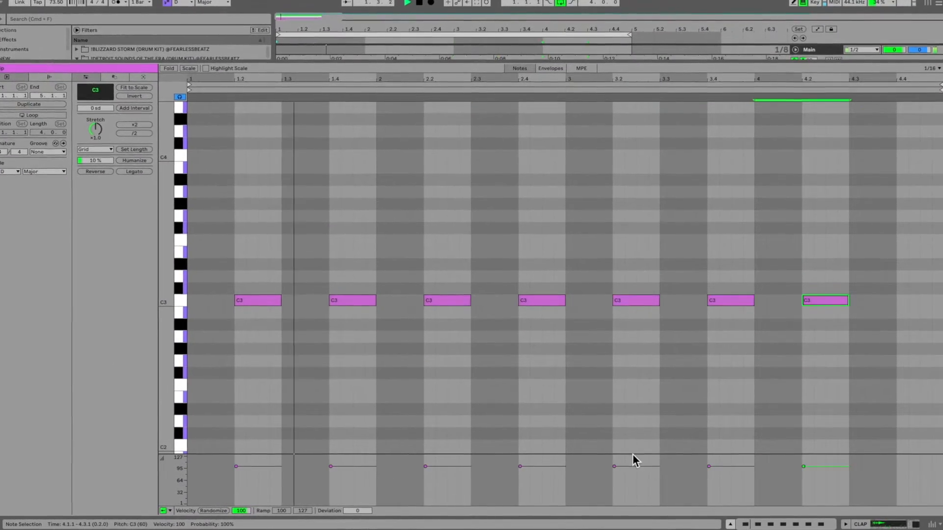
Set the velocity of all C3 clap notes to 127.
key(super+a)
drag(724, 467, 726, 446)
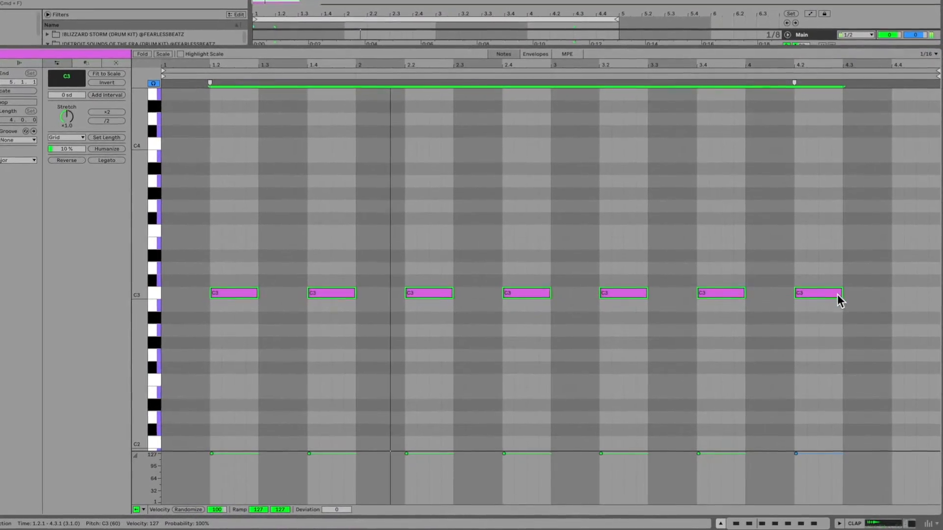
drag(888, 304, 796, 205)
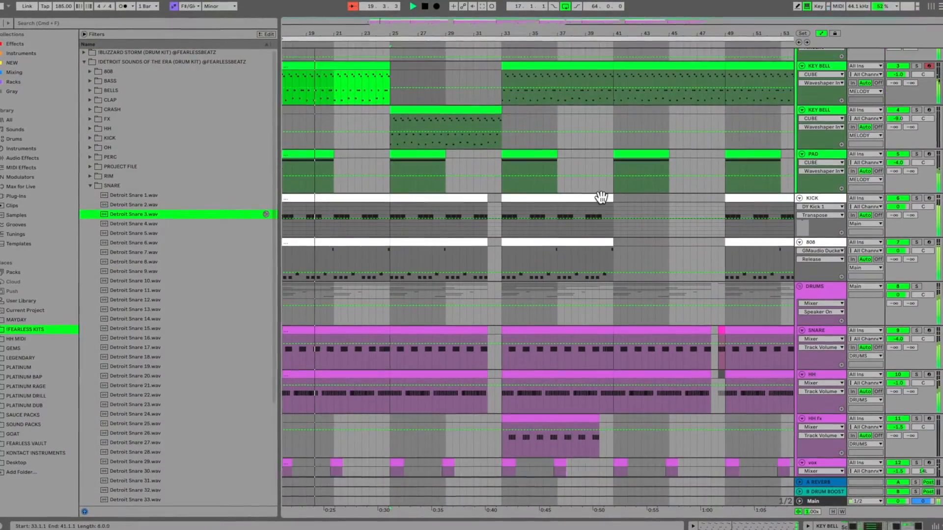
Examine the full arrangement's melody, kick, 808, drum and percussion tracks from around bar 19 while it plays.
scroll(690, 284, down, 5)
scroll(689, 289, down, 8)
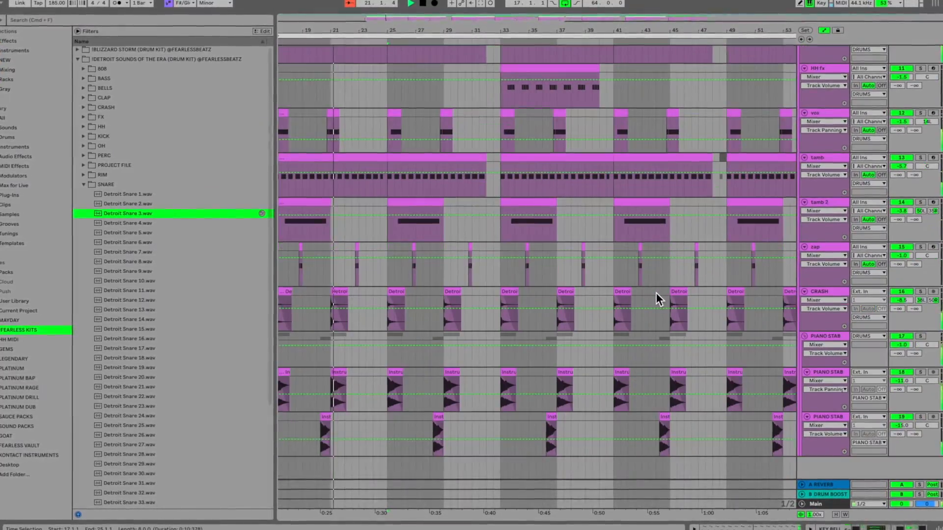
scroll(655, 294, up, 4)
scroll(654, 292, up, 6)
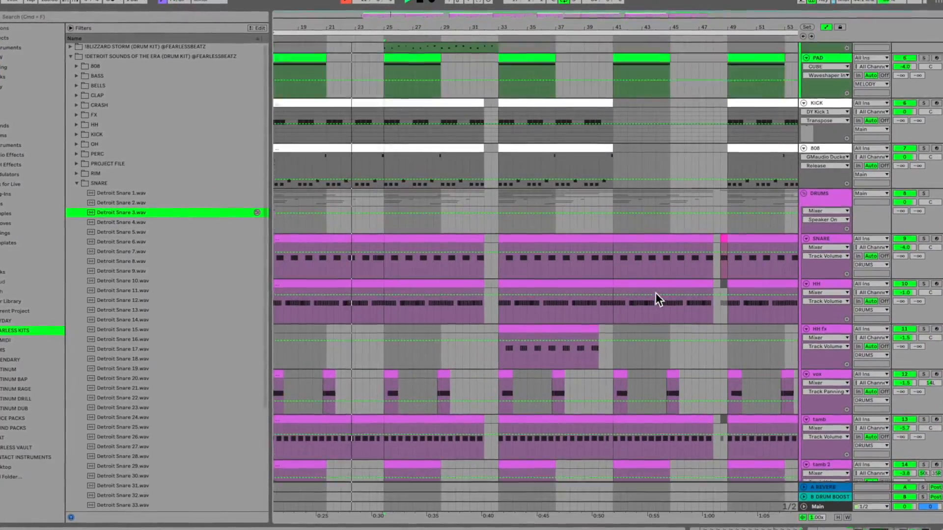
scroll(655, 293, down, 2)
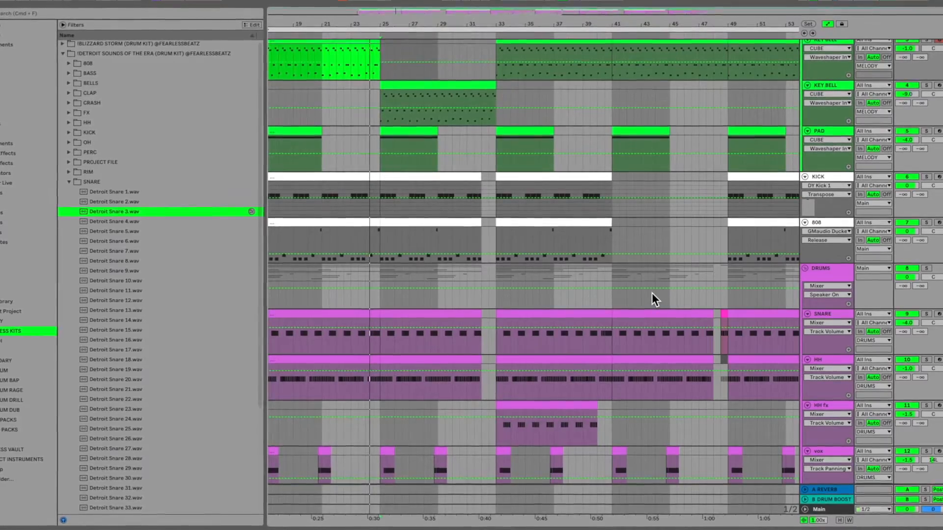
scroll(655, 305, up, 2)
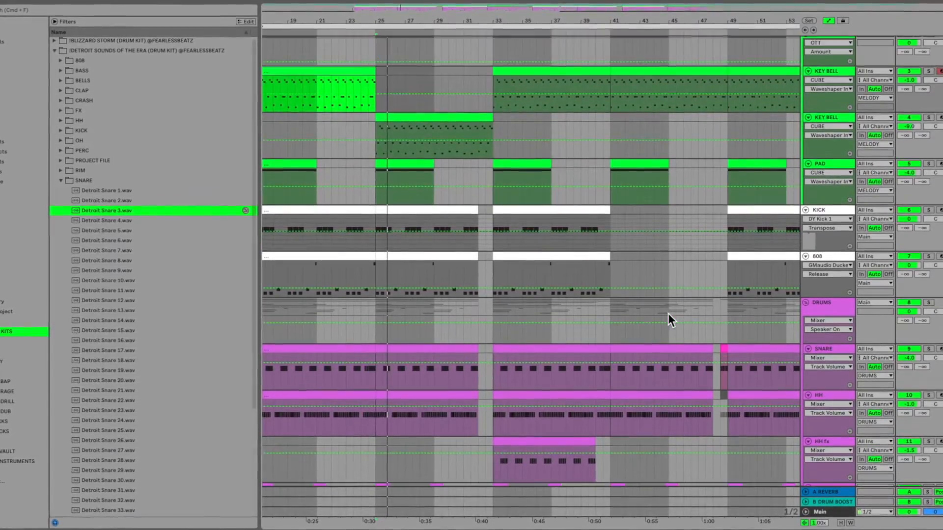
scroll(657, 319, down, 2)
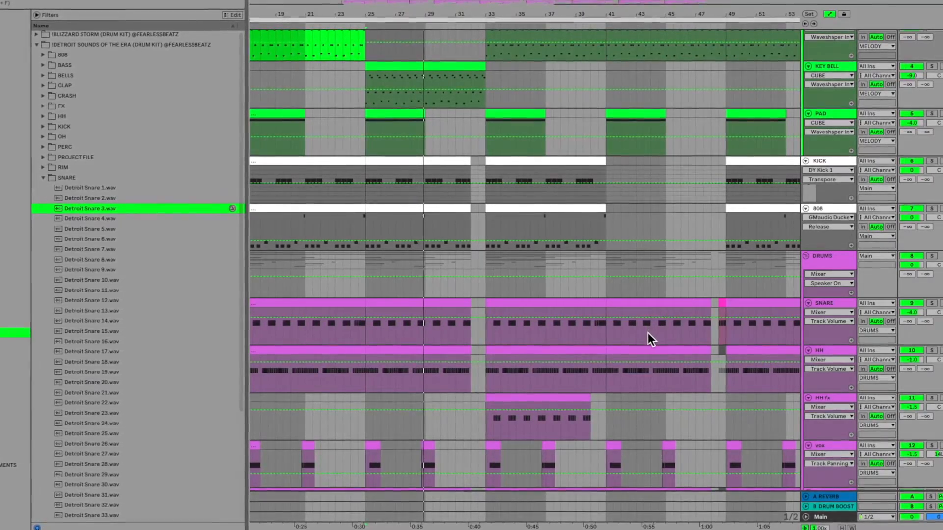
drag(523, 13, 589, 59)
scroll(654, 336, down, 2)
scroll(653, 347, down, 6)
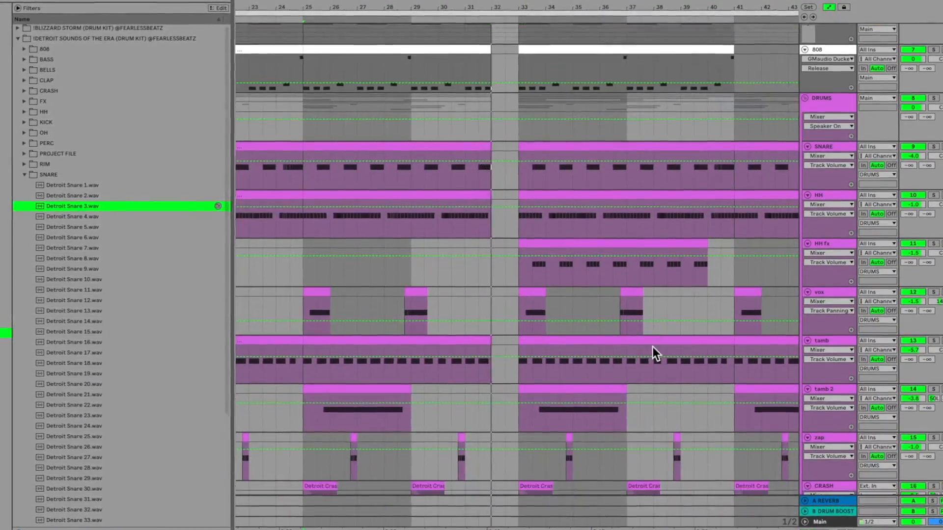
scroll(648, 349, up, 5)
scroll(648, 350, up, 5)
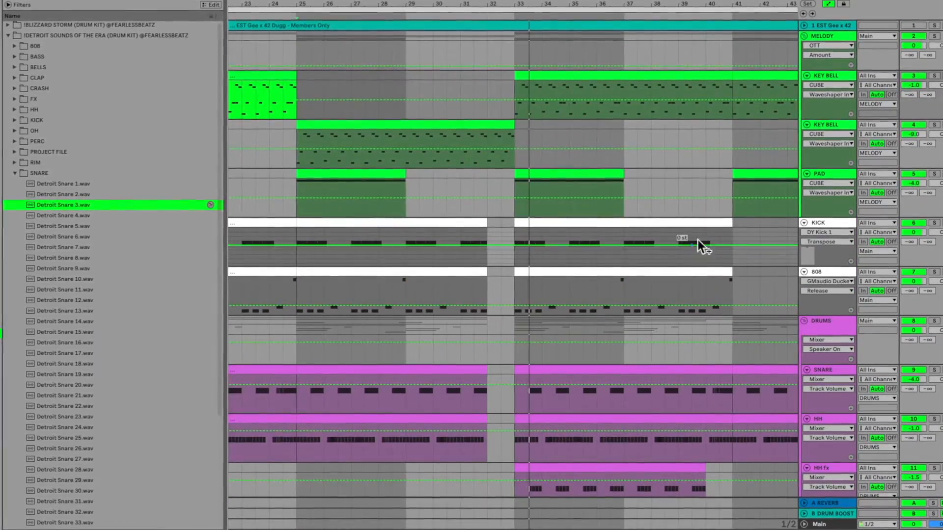
Follow the playback through the arrangement's later sections, examining the kick and 808 break, the snare fill and the percussion layers.
drag(757, 3, 602, 2)
scroll(637, 317, down, 2)
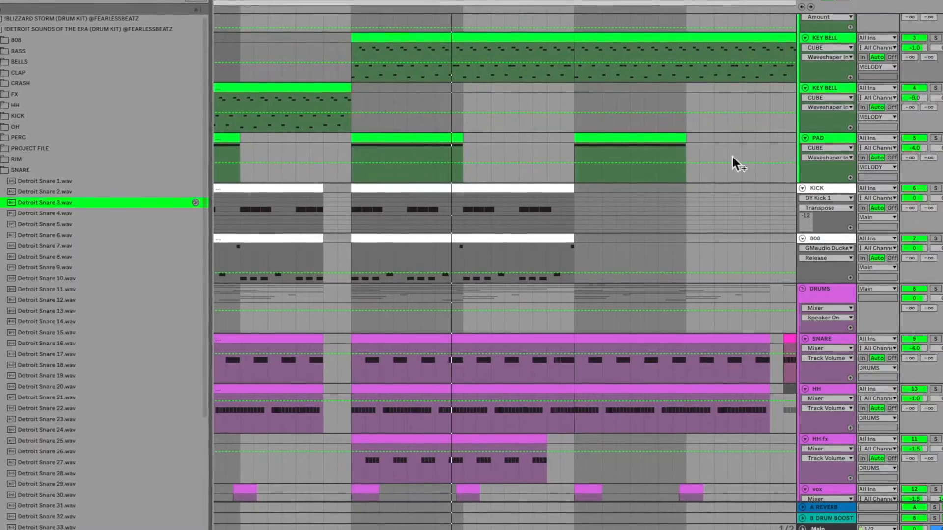
click(701, 2)
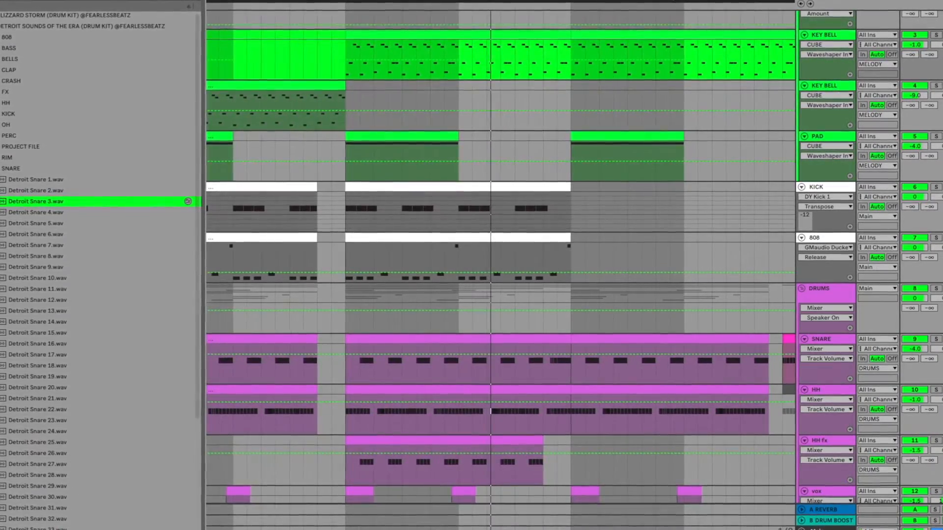
drag(673, 2, 534, 1)
scroll(638, 260, down, 2)
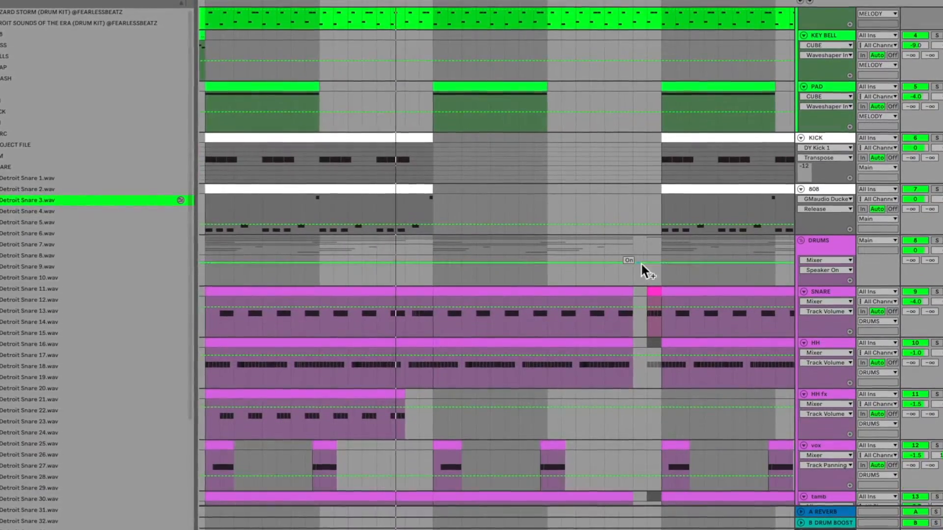
scroll(648, 278, down, 6)
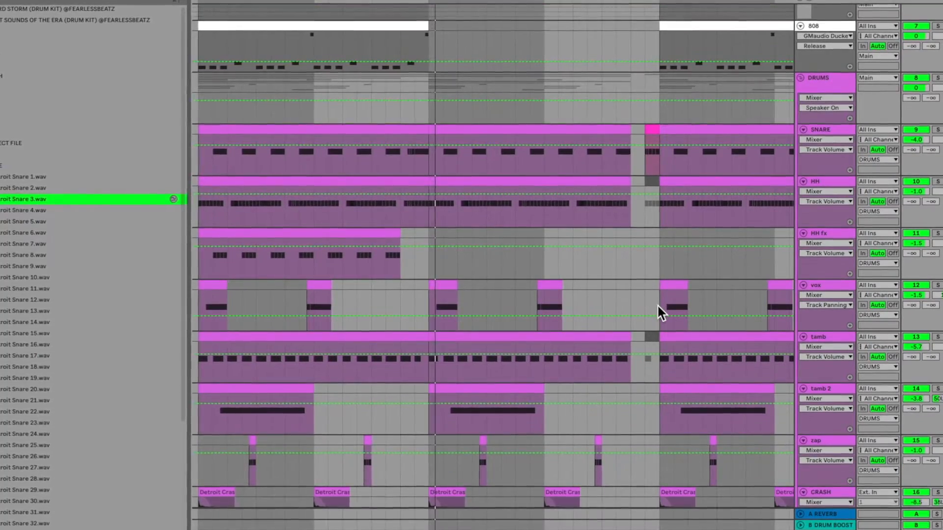
scroll(657, 306, up, 7)
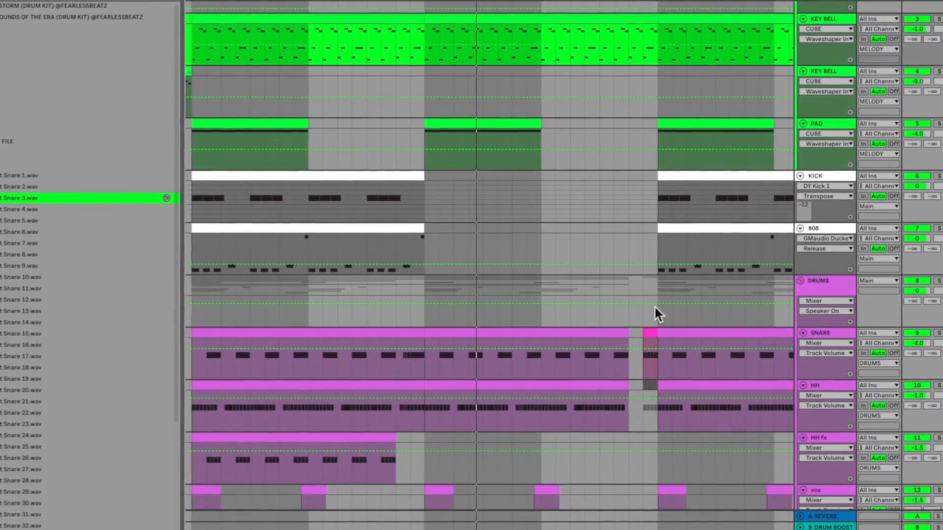
drag(677, 2, 534, 1)
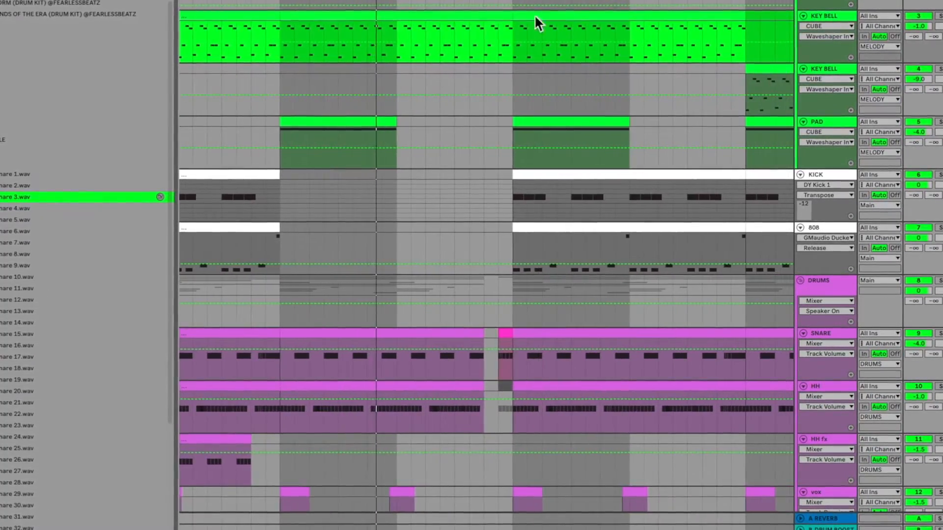
scroll(703, 352, down, 2)
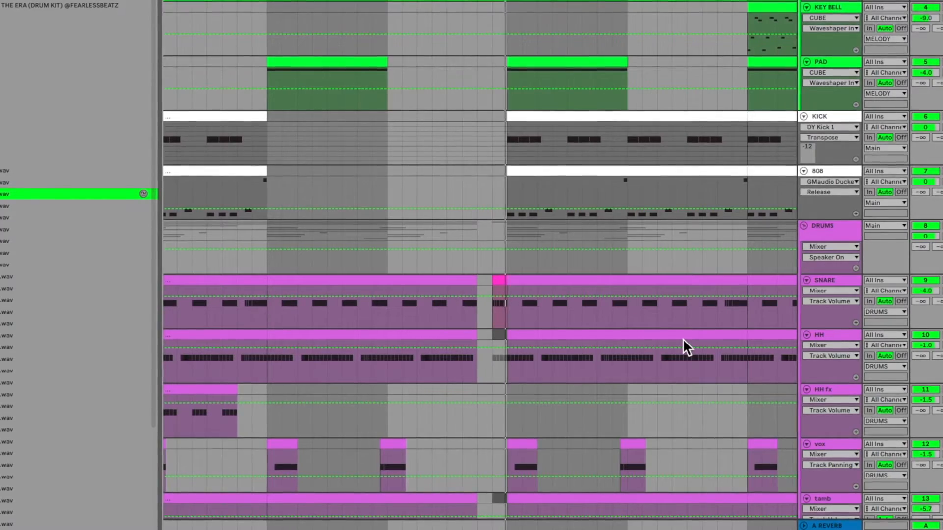
drag(772, 1, 555, 1)
scroll(644, 294, down, 4)
scroll(646, 299, down, 3)
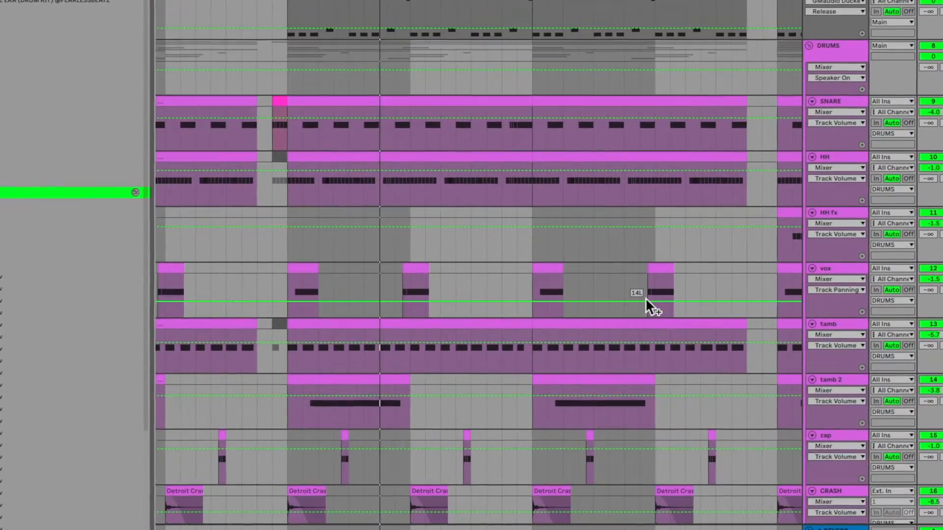
scroll(647, 299, down, 2)
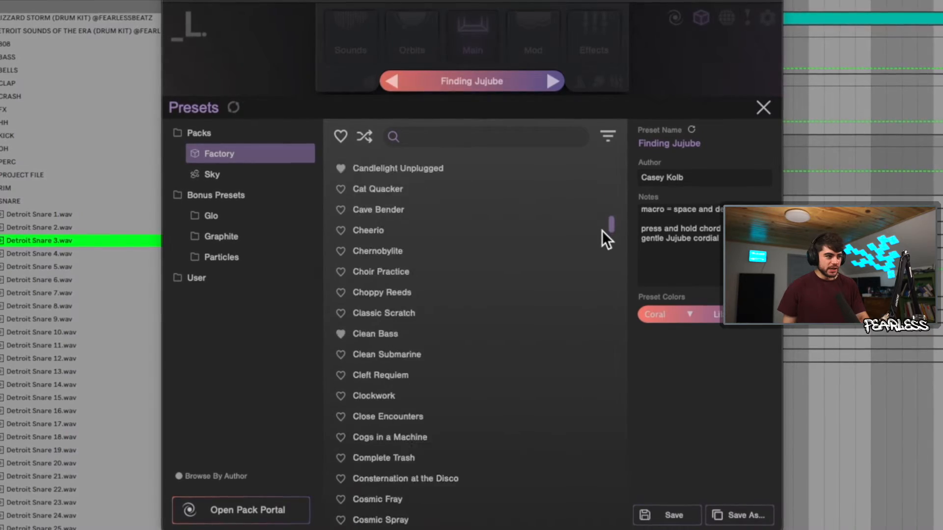
Filter the factory presets by Keys, Pluck and Organic, and load the Clean Bass preset.
drag(601, 230, 604, 147)
click(609, 133)
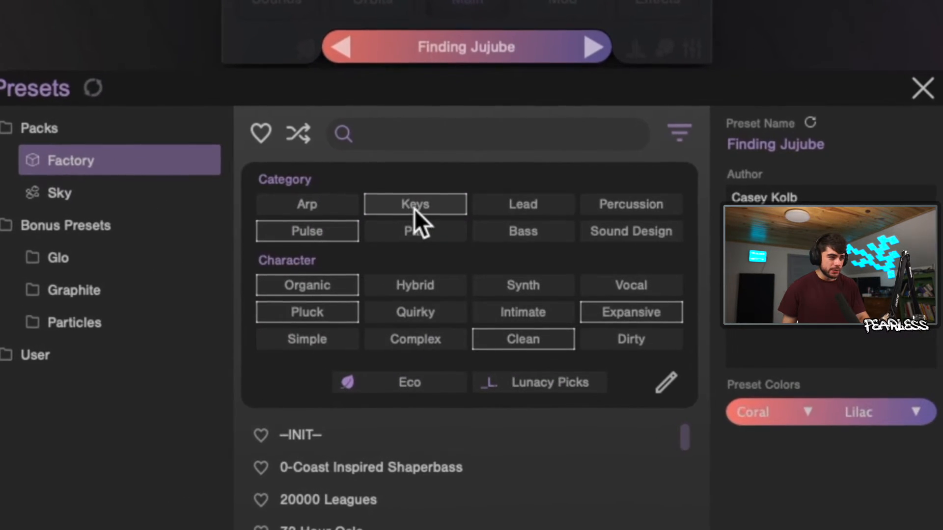
click(436, 177)
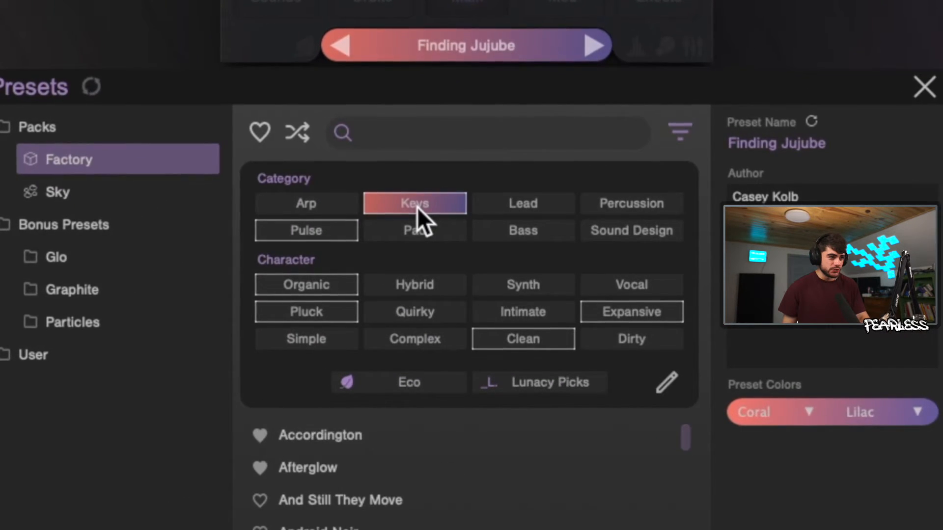
click(316, 314)
click(335, 287)
click(683, 126)
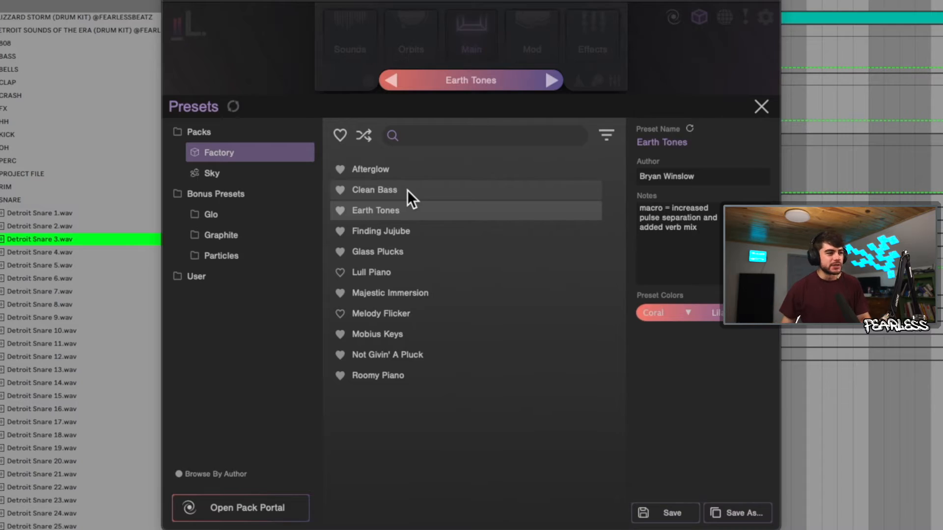
click(407, 190)
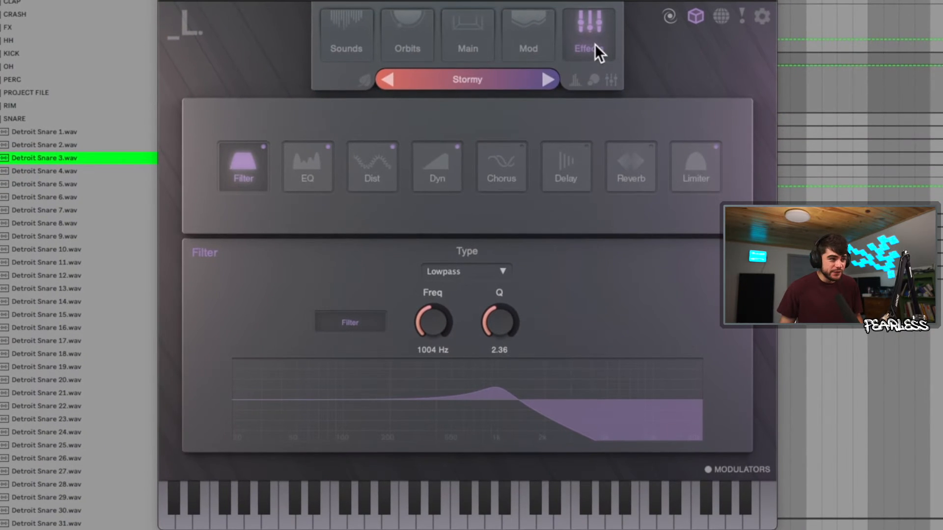
Examine the Stormy preset's EQ, distortion, dynamics, chorus, delay, reverb and limiter settings.
click(314, 186)
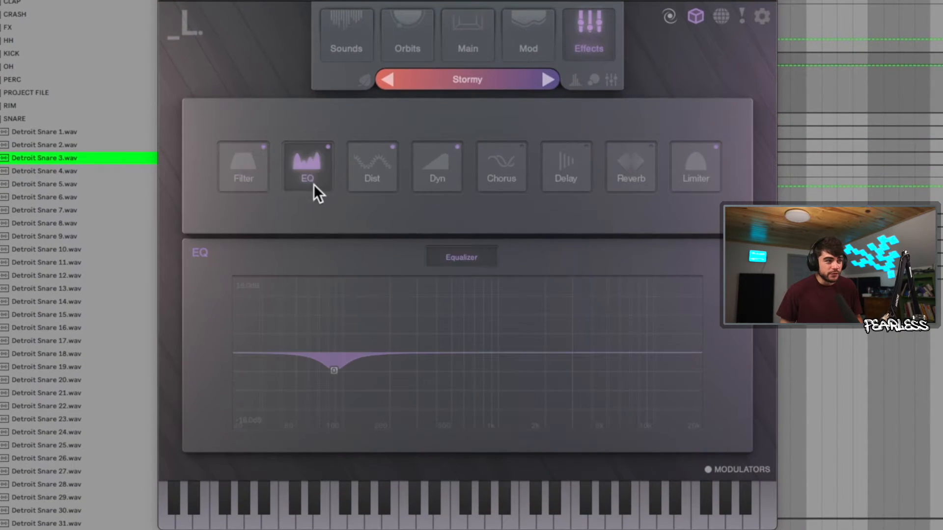
click(392, 187)
click(447, 187)
click(494, 179)
click(564, 182)
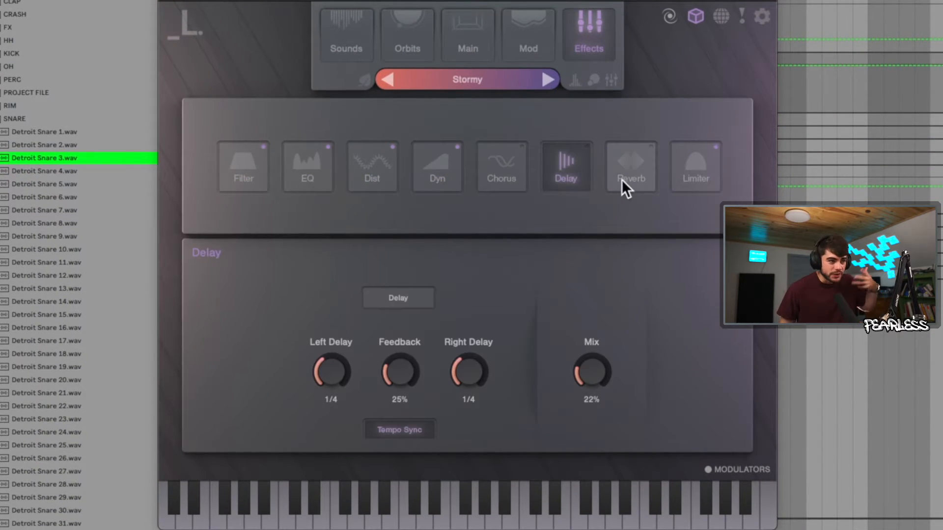
click(631, 179)
click(693, 170)
Examine the Stormy preset's LFOs and its Mod Matrix routings, including the Corners and Global modulation targets.
click(462, 34)
click(507, 44)
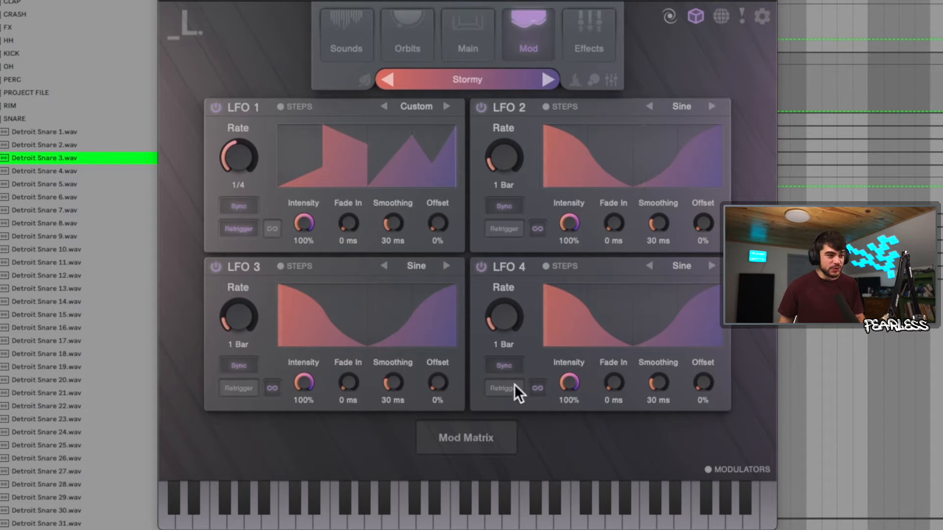
click(493, 443)
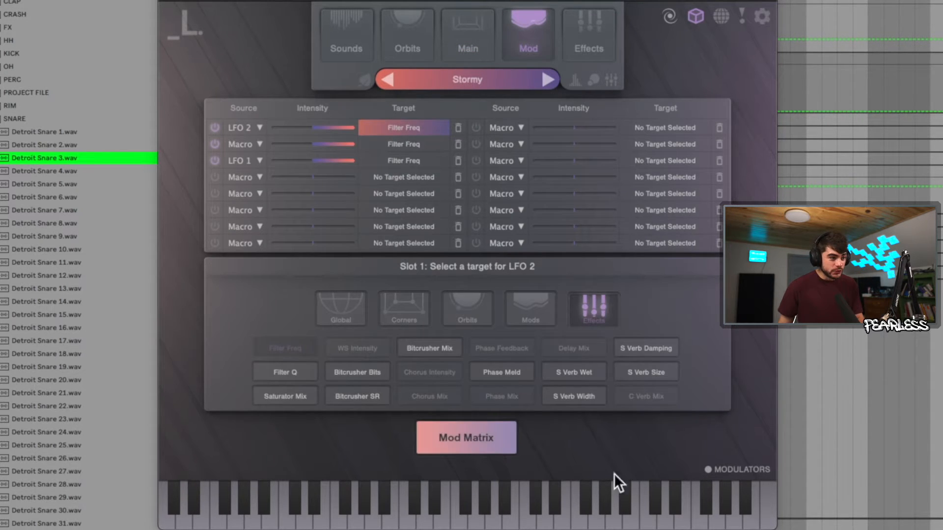
click(390, 306)
click(354, 307)
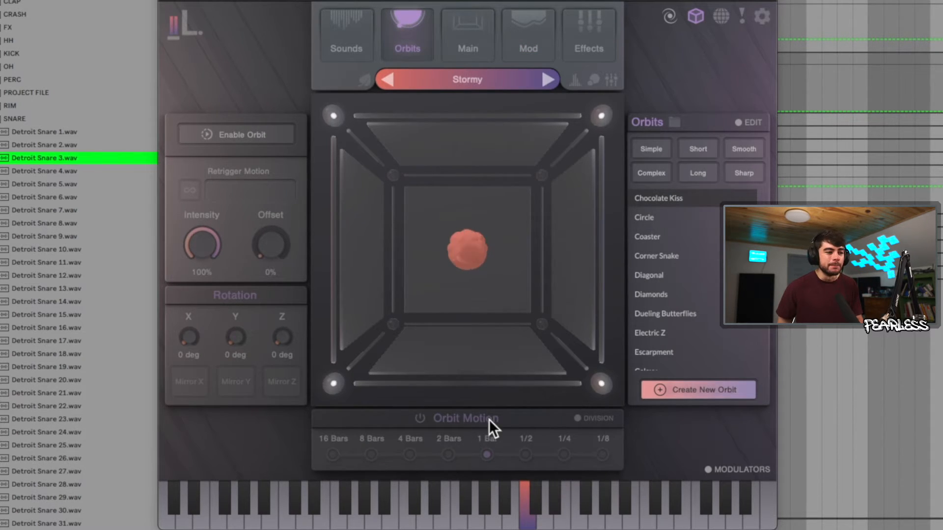
Try the Plus orbit path and switch the Stormy preset's orbit to Saturn's Ring.
scroll(680, 258, down, 10)
scroll(686, 286, up, 4)
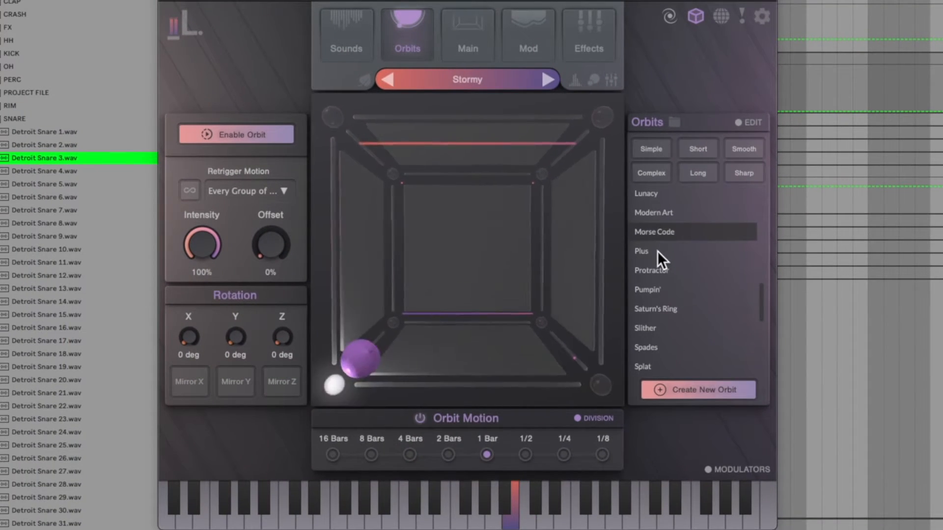
click(648, 250)
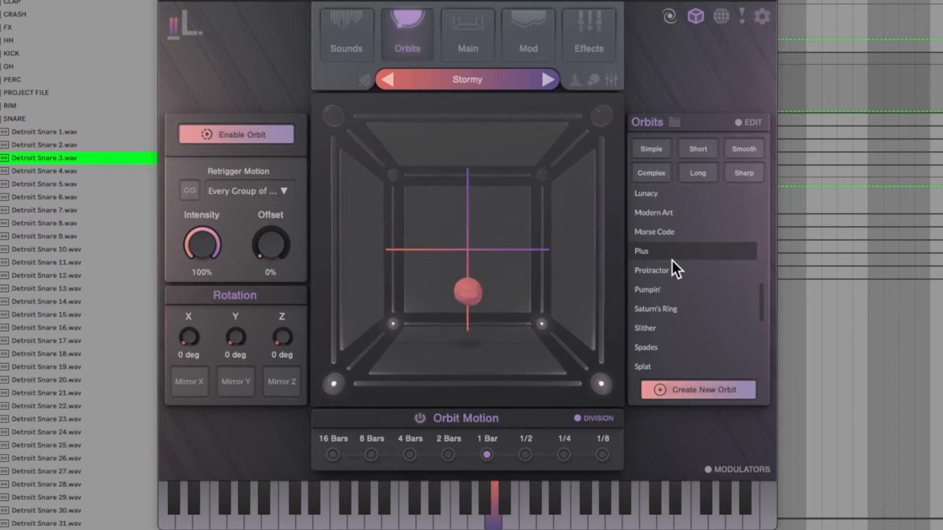
click(662, 309)
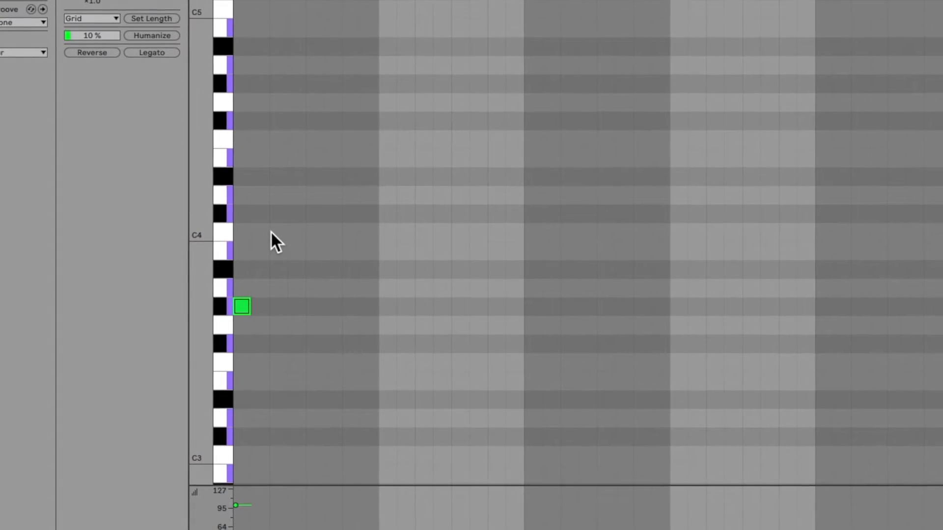
Build a repeating piano melody from the opening G#3 with C#4, A4, G#4 and A3 notes, and play it back.
double_click(271, 233)
drag(275, 234, 294, 86)
double_click(328, 102)
drag(221, 41, 362, 343)
click(105, 47)
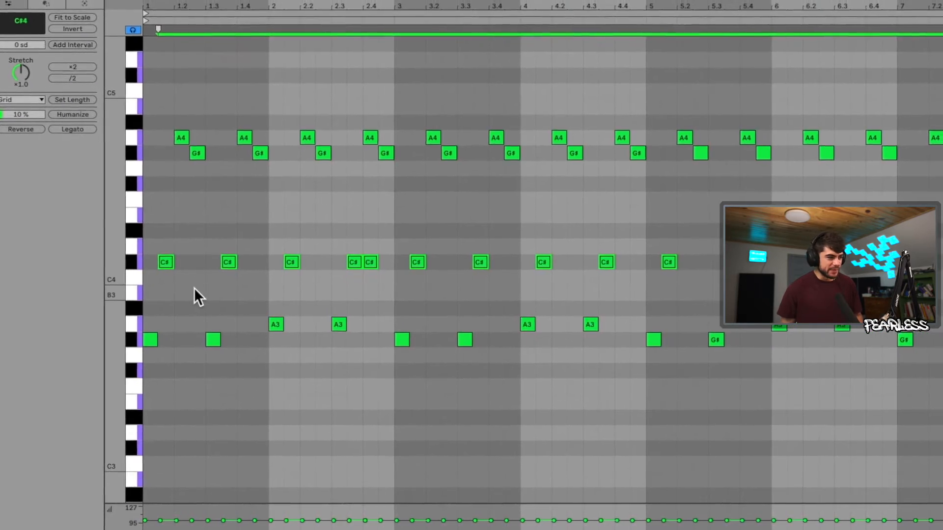
key(space)
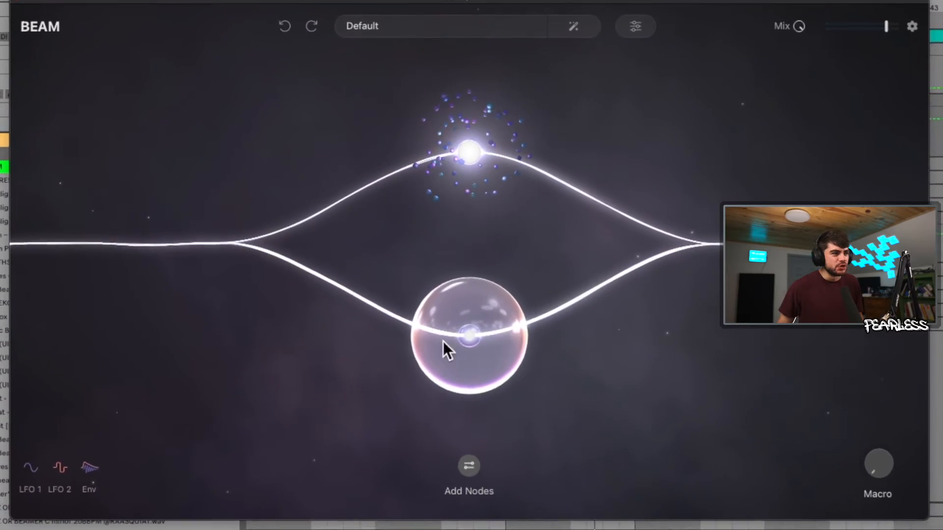
Open the Space A node's sample library and browse its spaces, including the Organic Textures folder.
click(473, 359)
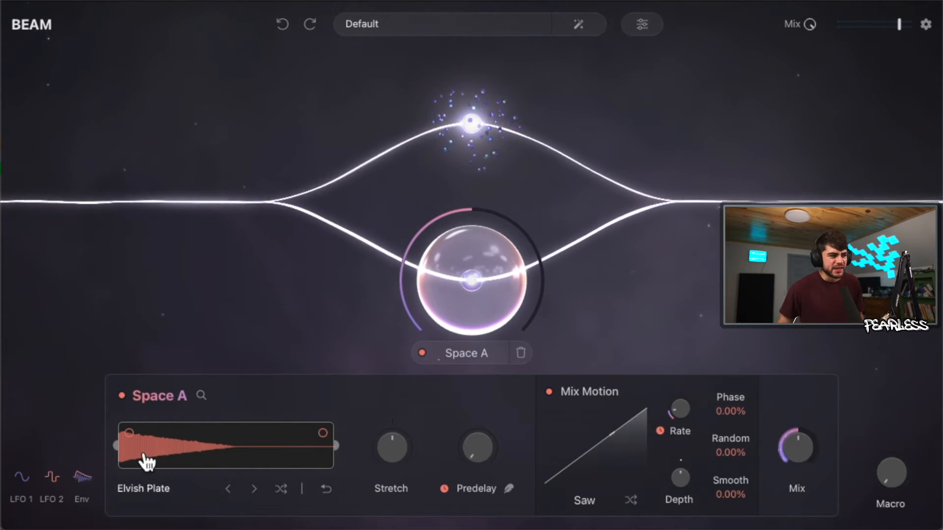
click(150, 490)
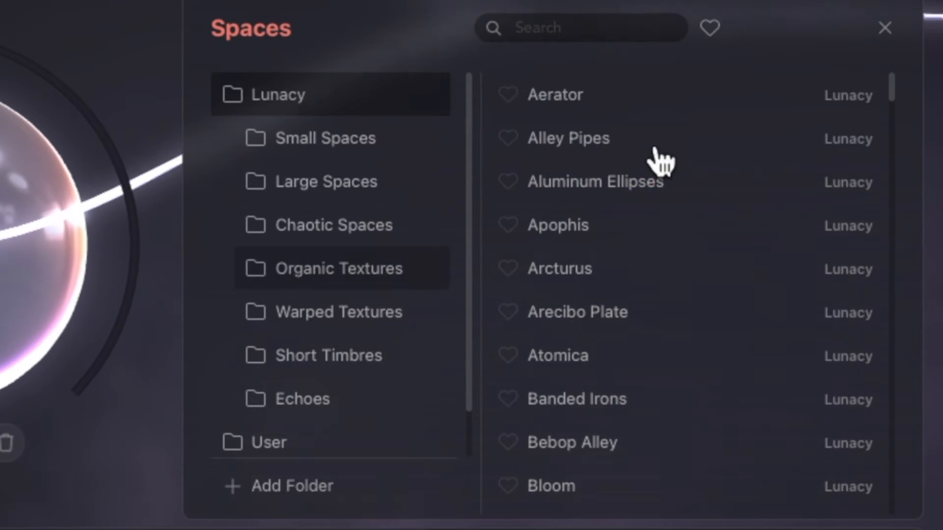
scroll(776, 108, down, 6)
click(340, 281)
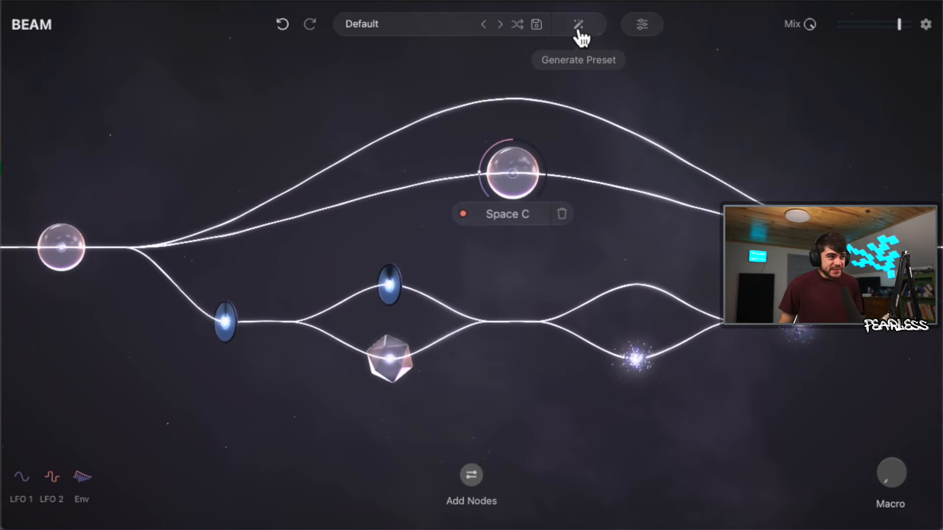
Generate two random node presets and browse the available shapes for LFO 2.
click(583, 33)
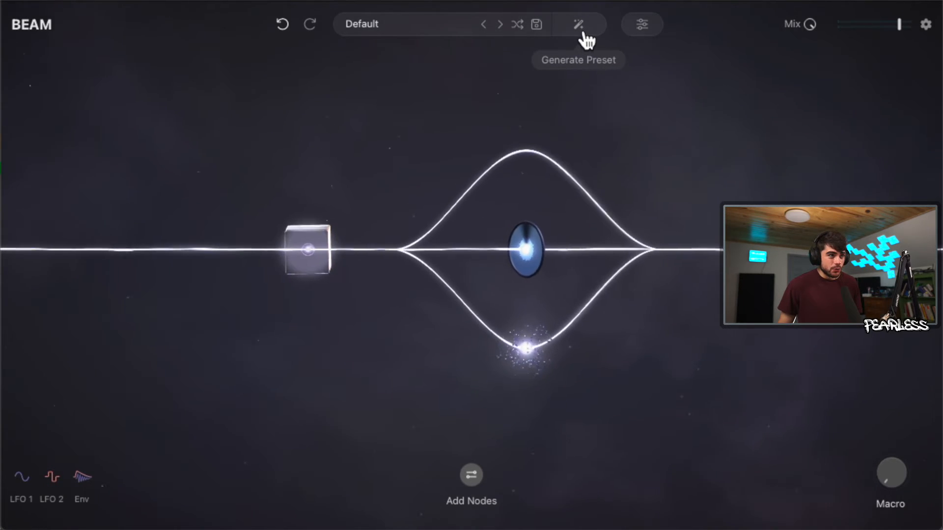
click(583, 33)
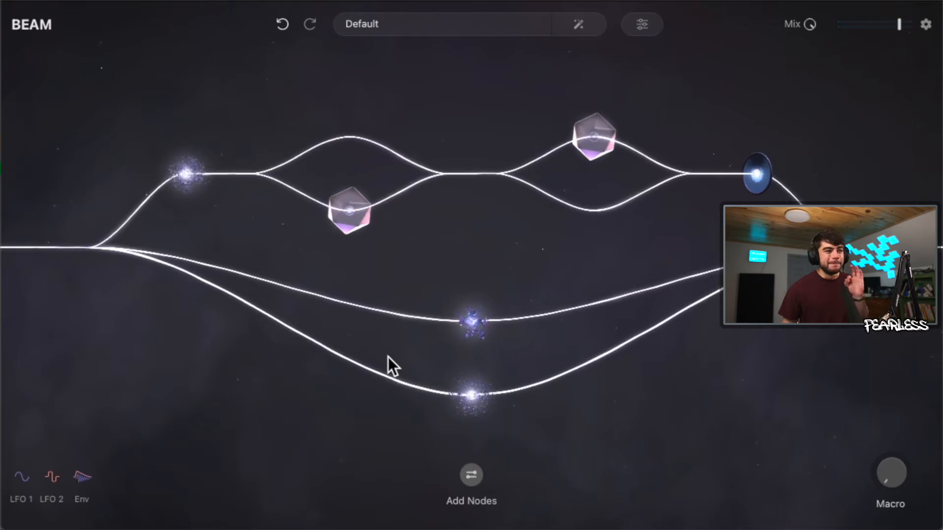
mouse_move(484, 325)
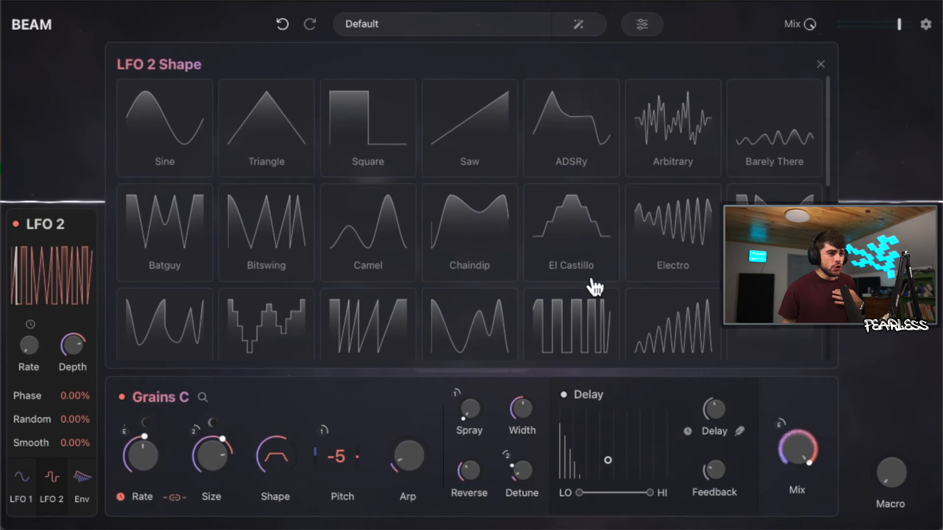
scroll(609, 281, down, 10)
scroll(612, 279, up, 10)
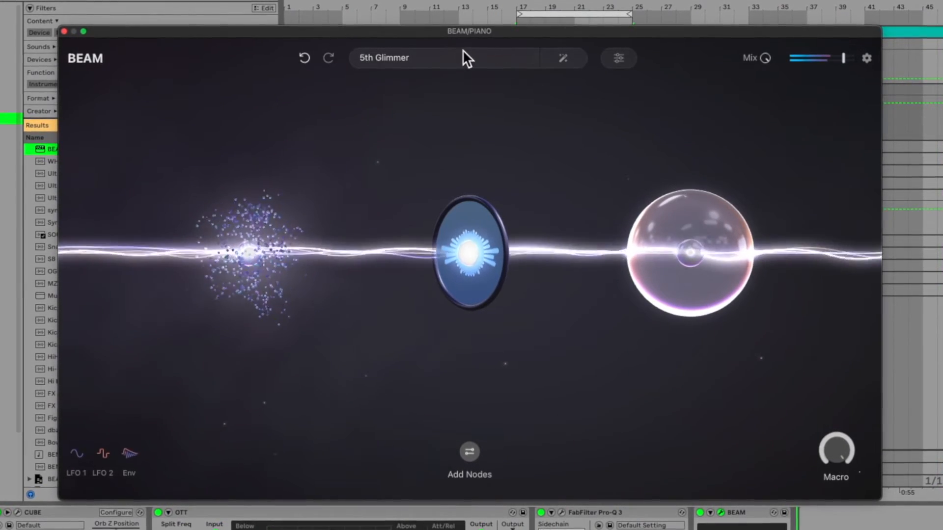
Audition the presets following 5th Glimmer, including A Grain Of Truth and A Lil Trance is Okay.
click(495, 57)
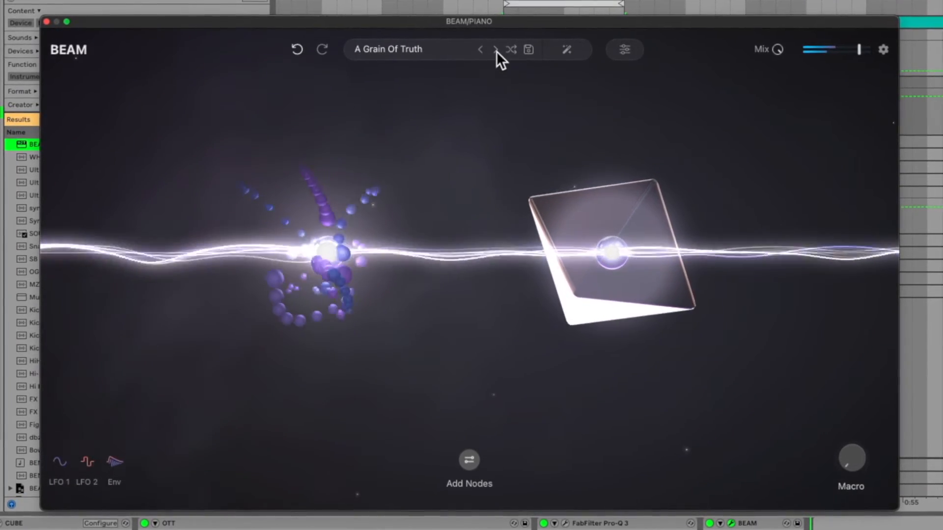
click(494, 51)
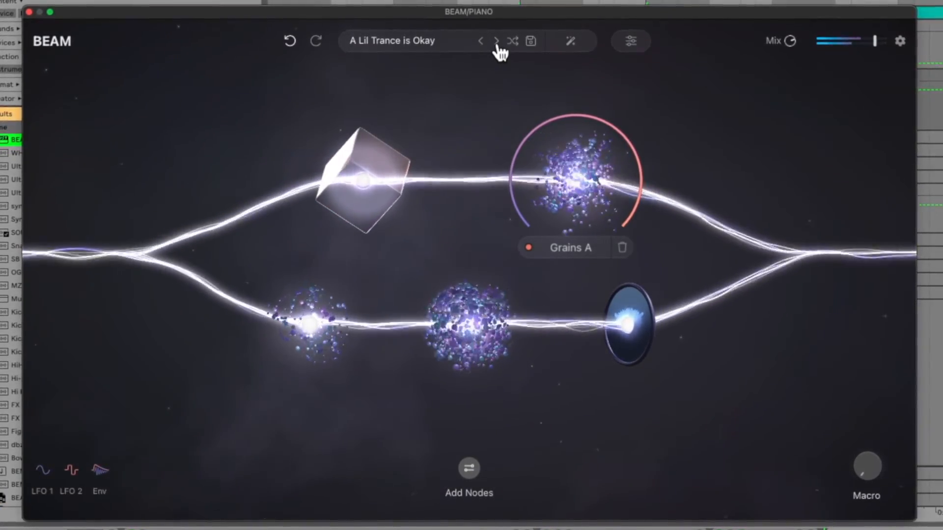
click(497, 42)
click(497, 42)
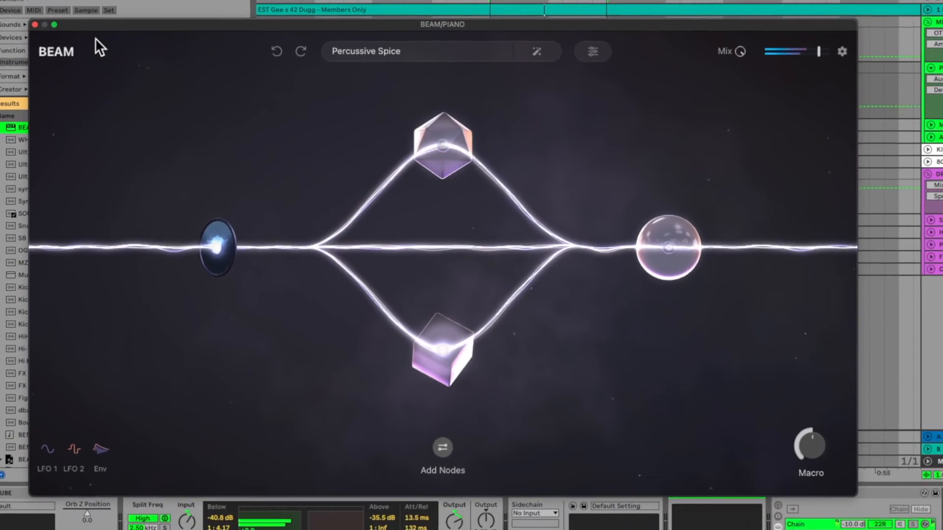
Group the piano track's BEAM effect into an Audio Effect Rack, show its chain list and create an additional chain.
click(14, 5)
click(641, 423)
key(super+g)
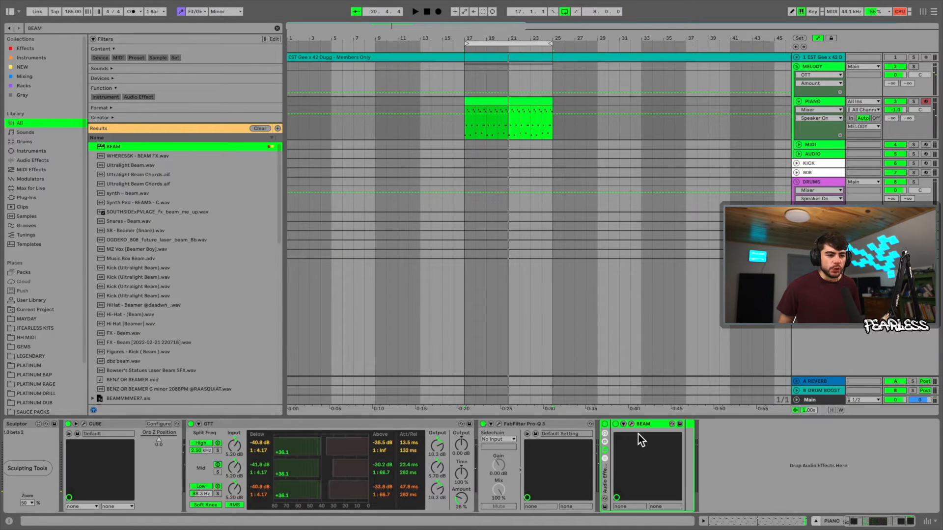
click(604, 458)
right_click(652, 464)
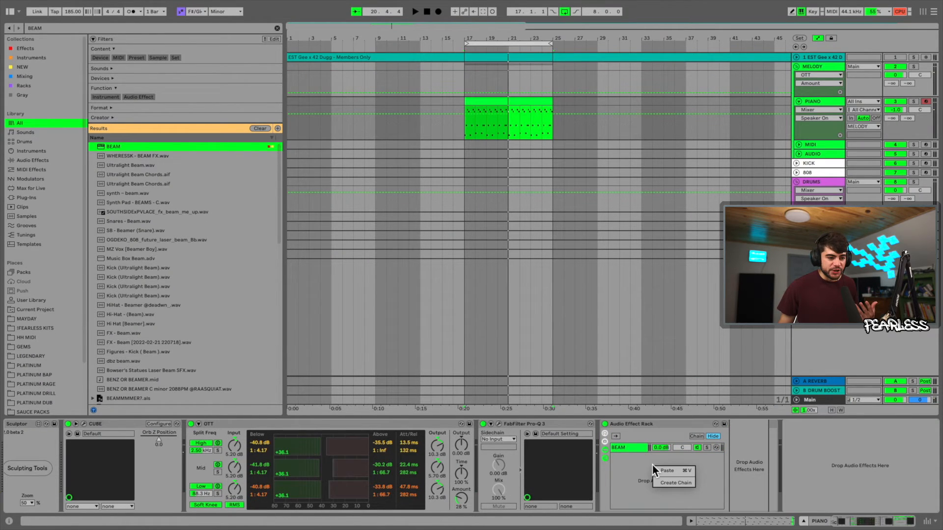
click(674, 482)
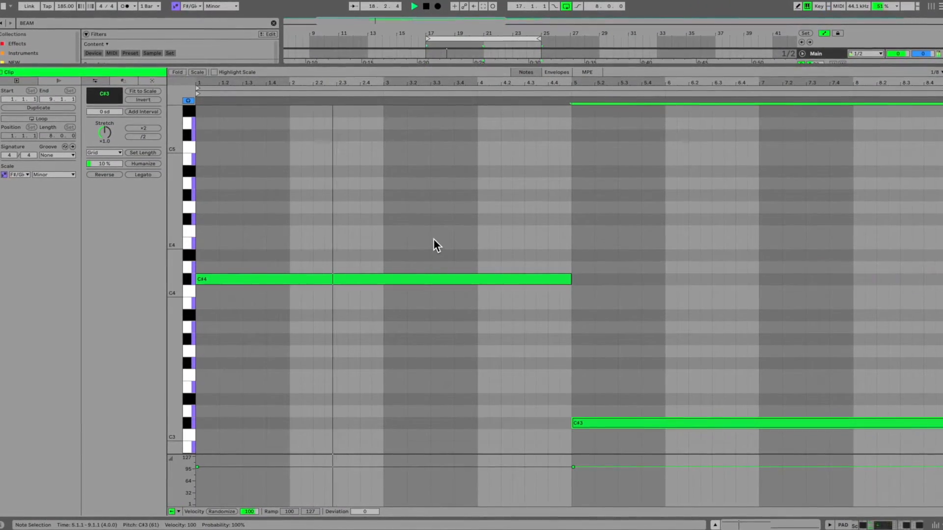
Stop playback and delete the long C#3 note starting at bar 5 of the pad clip.
scroll(611, 309, down, 3)
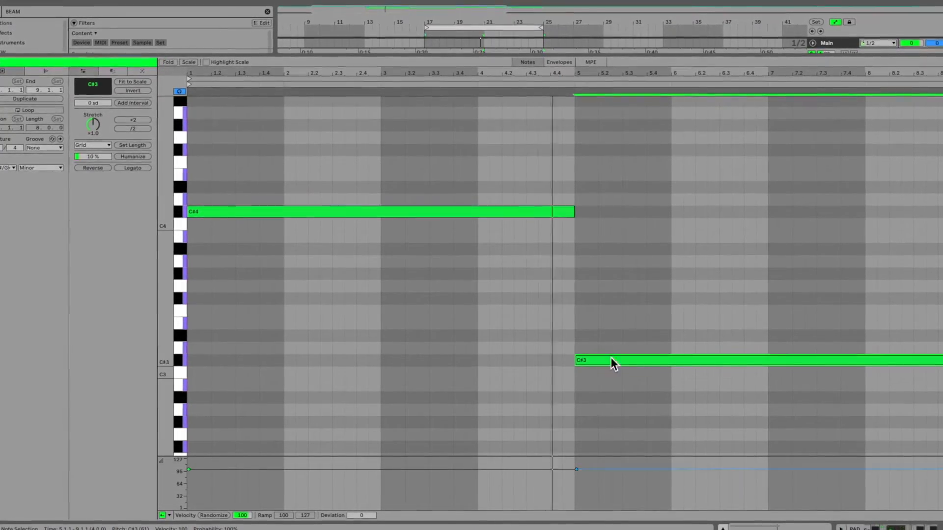
key(space)
drag(658, 395, 726, 260)
key(Delete)
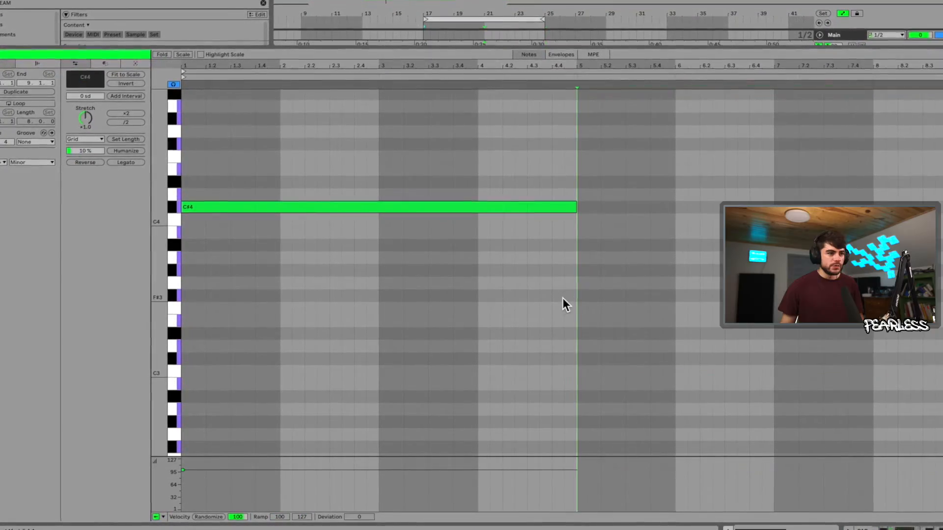
Shorten the pad clip in the arrangement so it ends at bar 21.
click(890, 529)
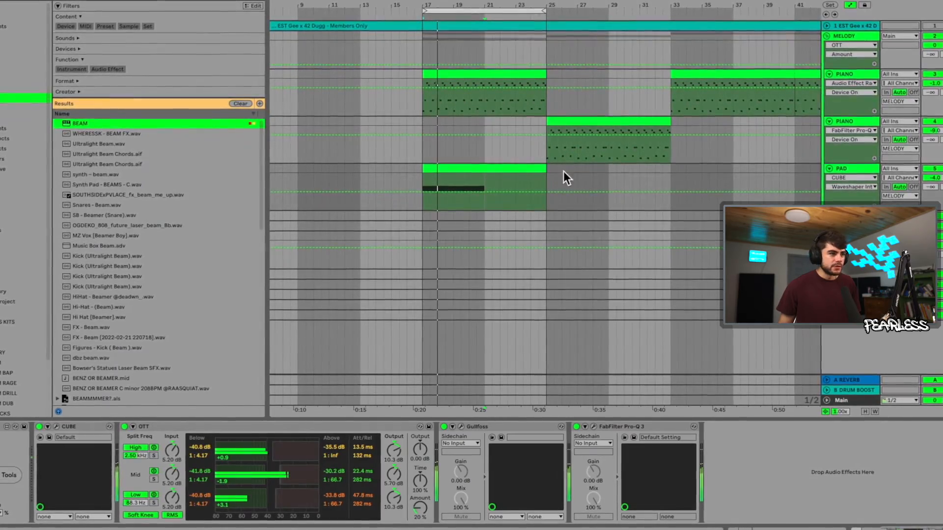
drag(545, 167, 484, 164)
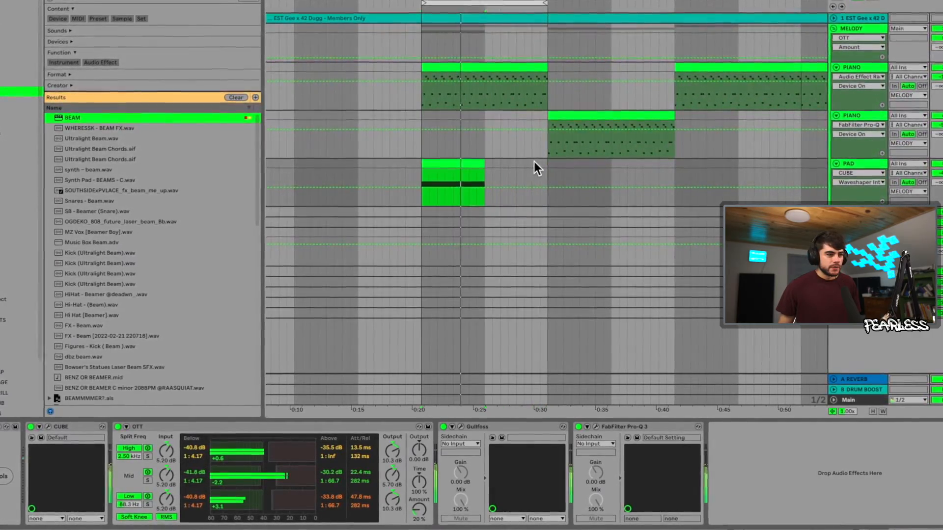
drag(547, 165, 444, 168)
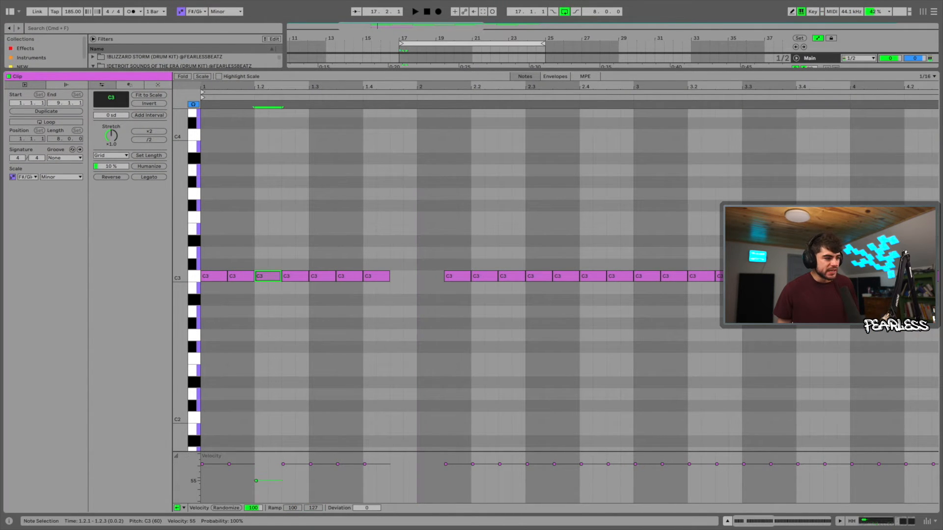
Lower the velocity of the last hi-hat note in bar 1 to 57.
drag(337, 464, 364, 476)
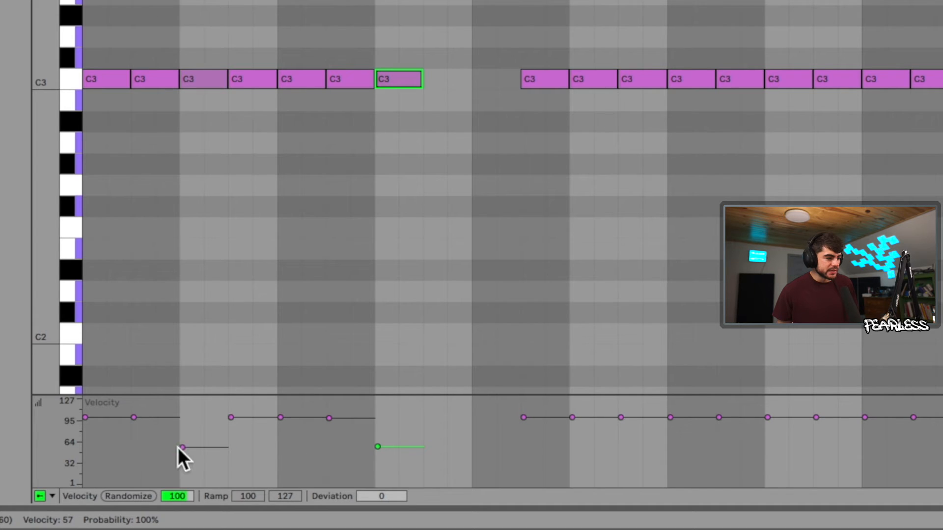
click(408, 422)
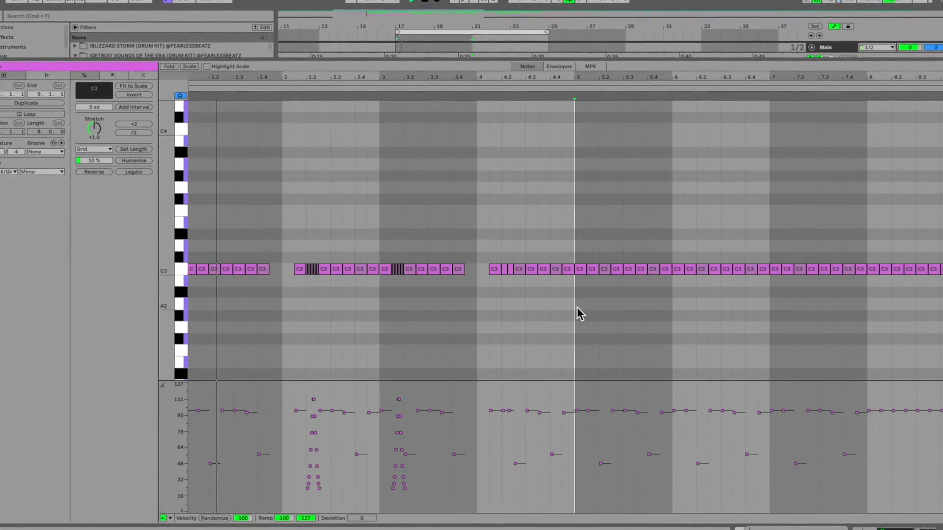
Delete the hi-hat notes from bar 5 onward and duplicate the first four bars in their place.
drag(586, 252, 940, 324)
key(Delete)
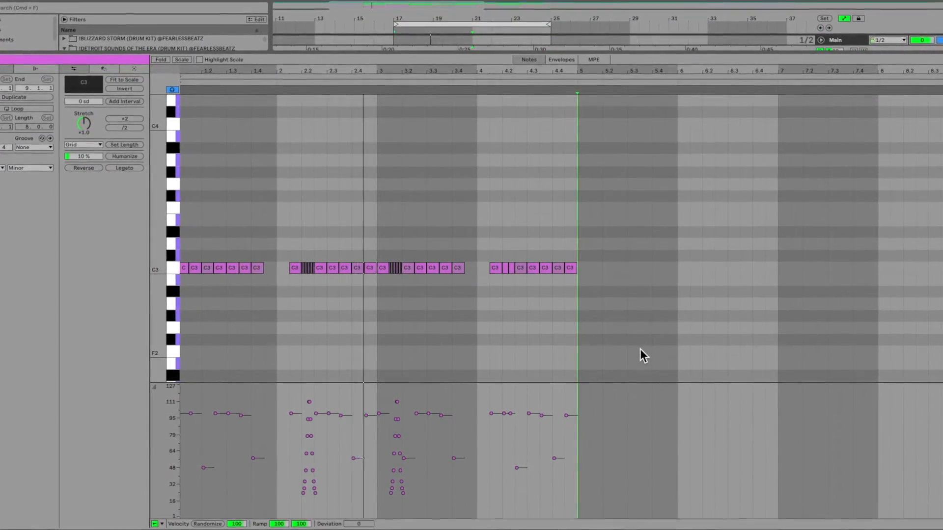
key(super+a)
key(super+d)
click(577, 325)
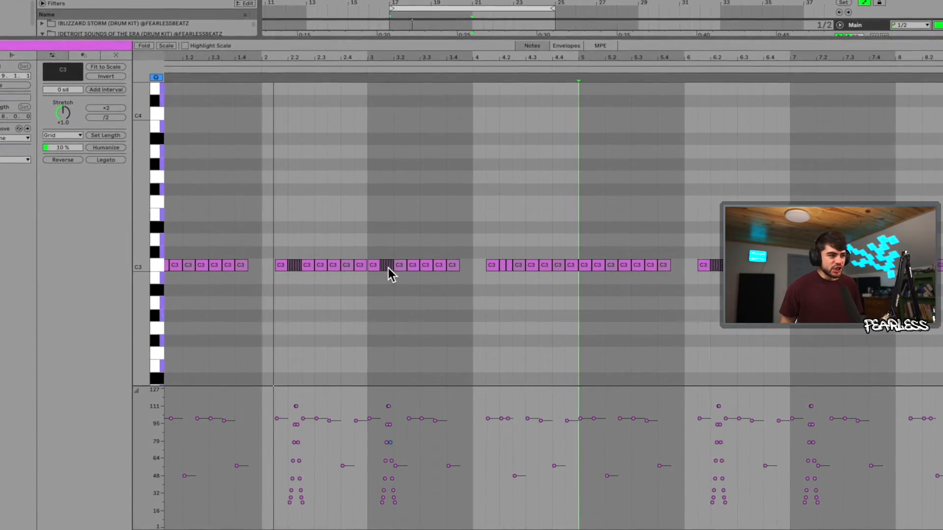
Inspect the note spacing and velocity curve of the fast hi-hat roll in bar 3.
drag(381, 52, 396, 148)
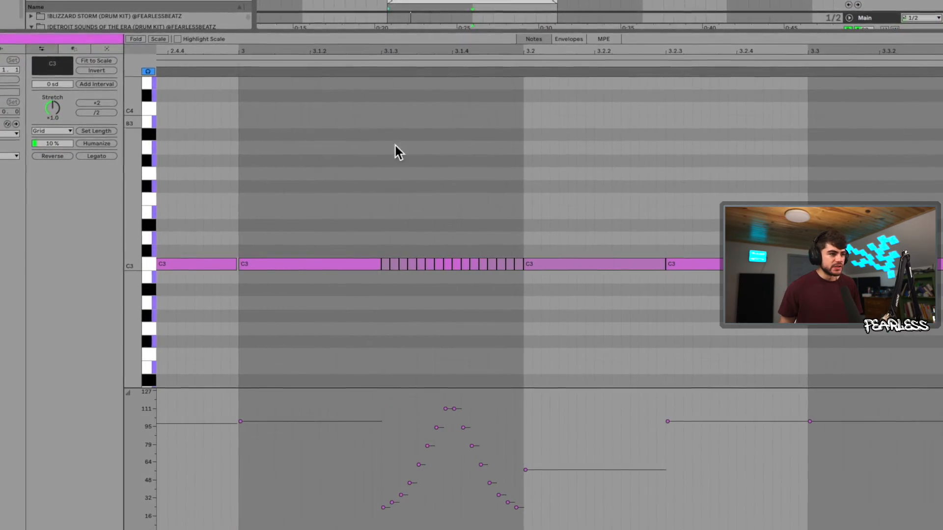
click(382, 276)
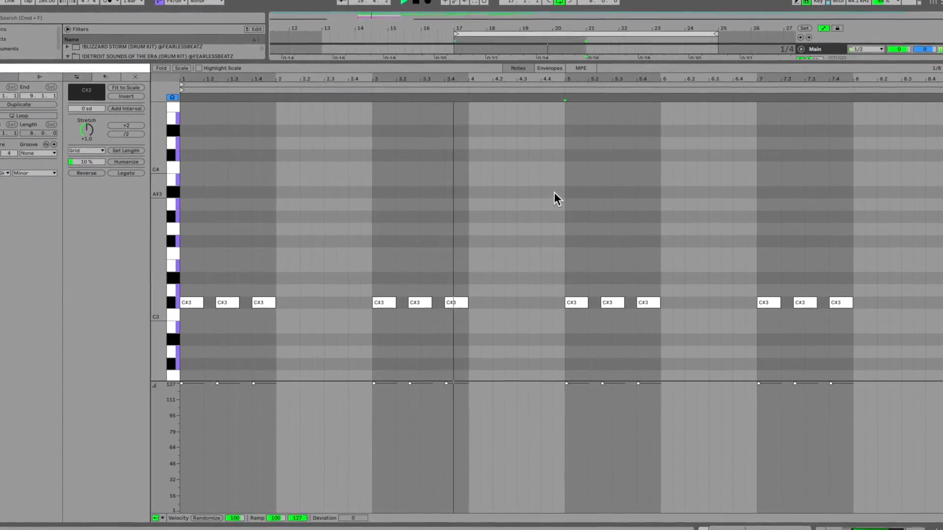
Add A3 notes at the ends of bars 4 and 8, and D3 notes on beat 2 of bars 2 and 4.
double_click(557, 179)
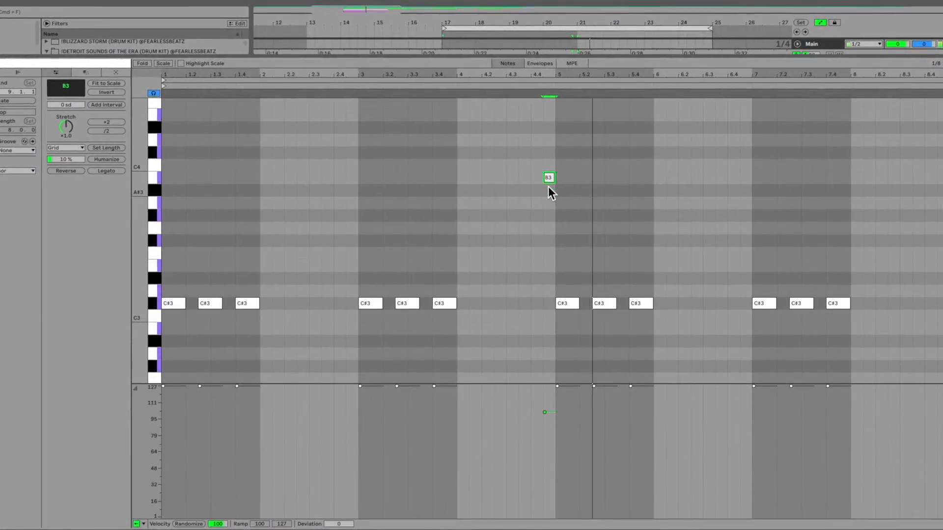
drag(545, 177, 549, 197)
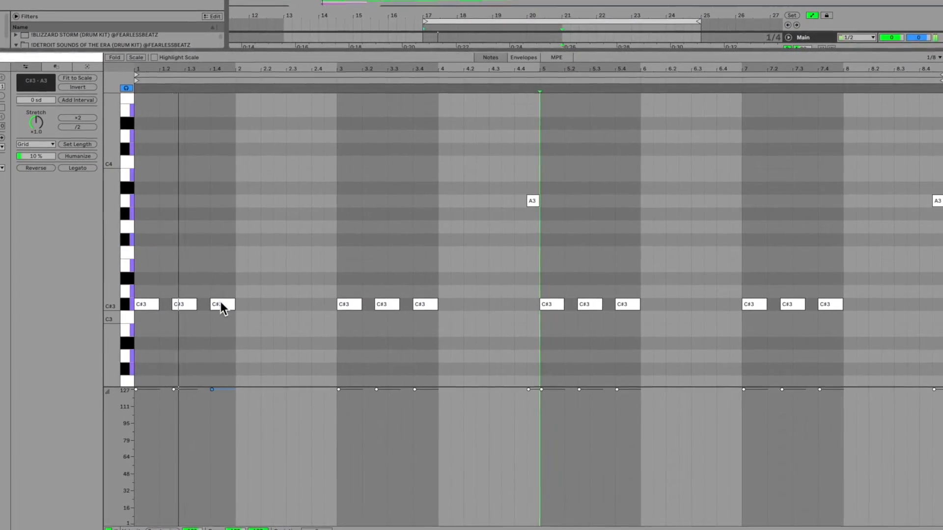
drag(226, 302, 467, 294)
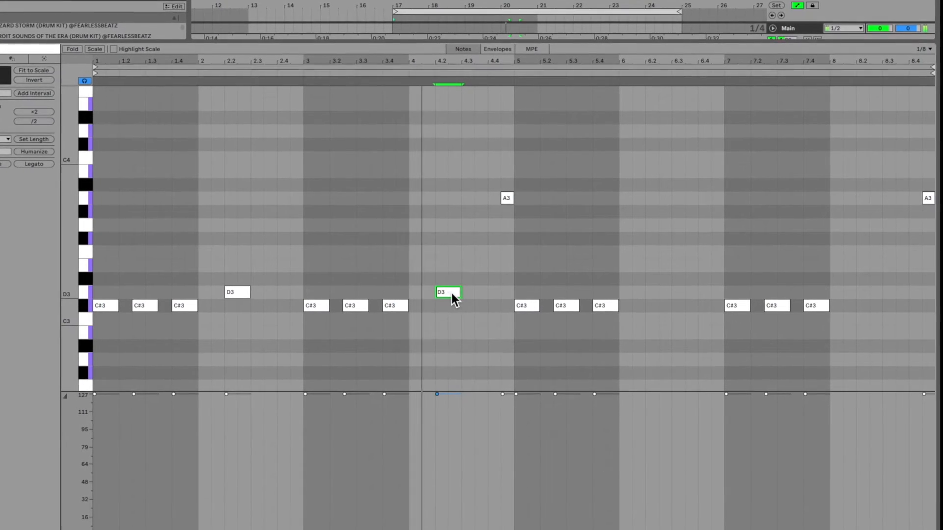
Repeat the one-bar C3 clap hit on beat 3 across all eight bars of the clip.
key(ctrl+a)
key(ctrl+d)
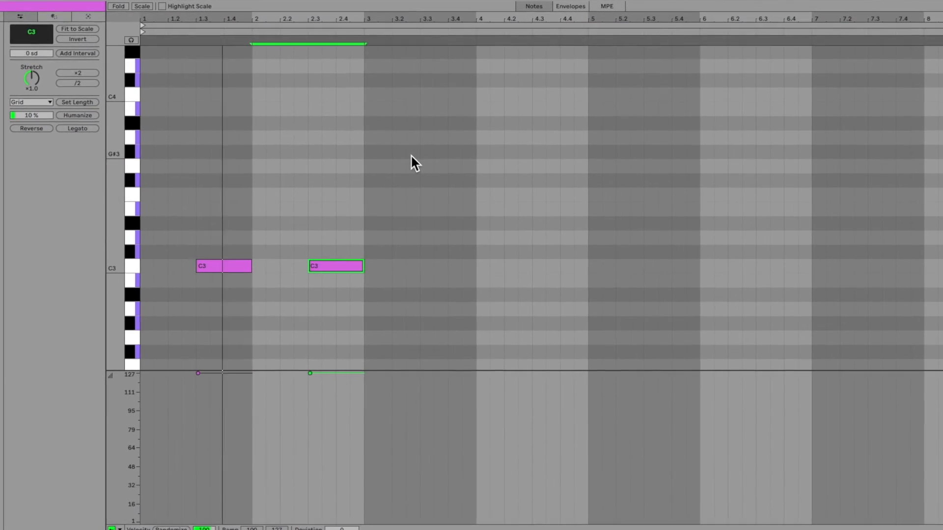
key(ctrl+d)
key(ctrl+d)
key(ctrl+d)
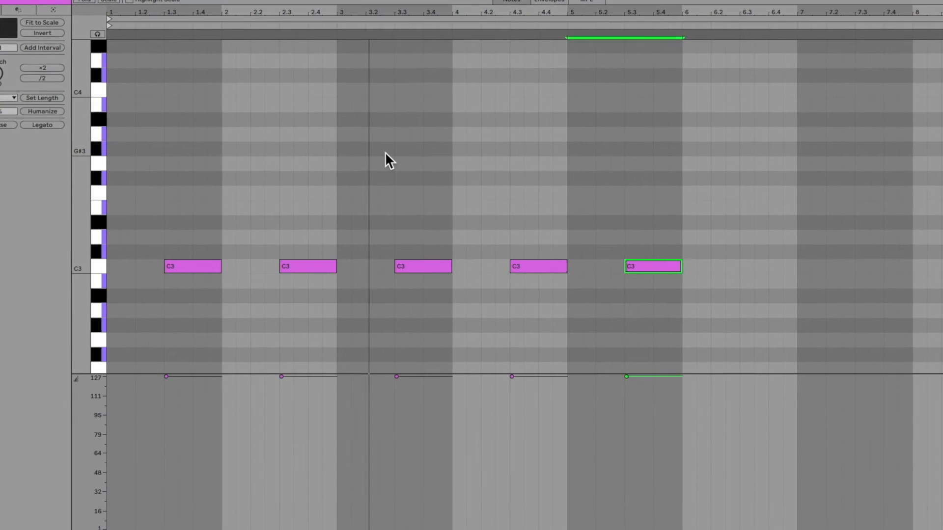
key(ctrl+d)
key(ctrl+d)
key(ctrl+d)
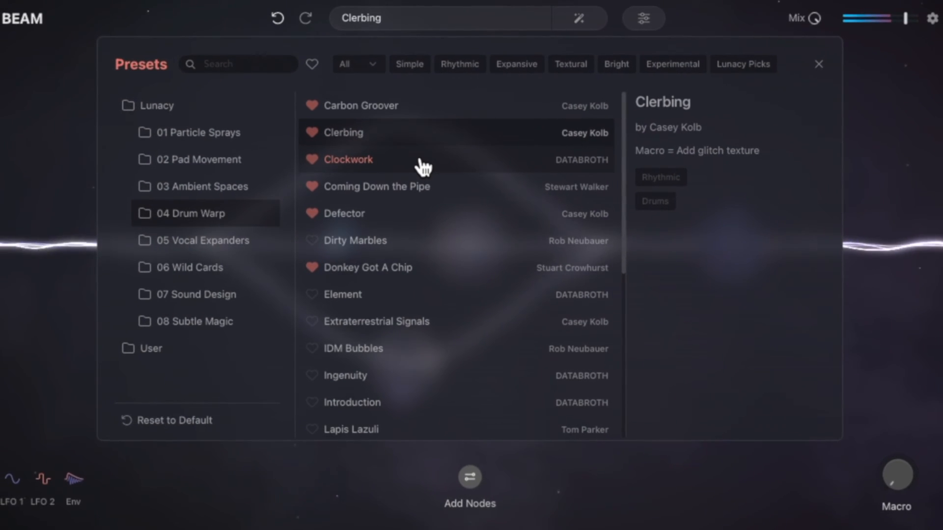
Audition the Drum Warp presets Clockwork, Coming Down the Pipe and Defector.
click(555, 187)
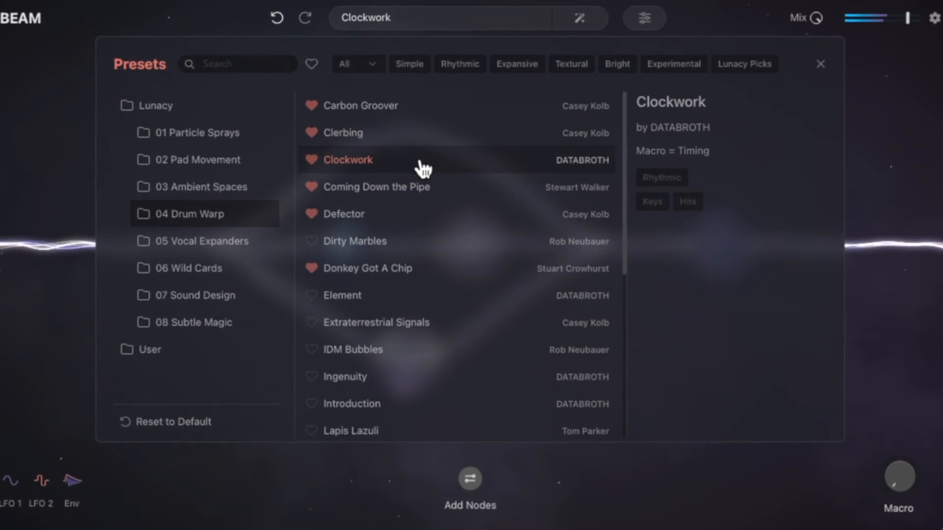
click(440, 202)
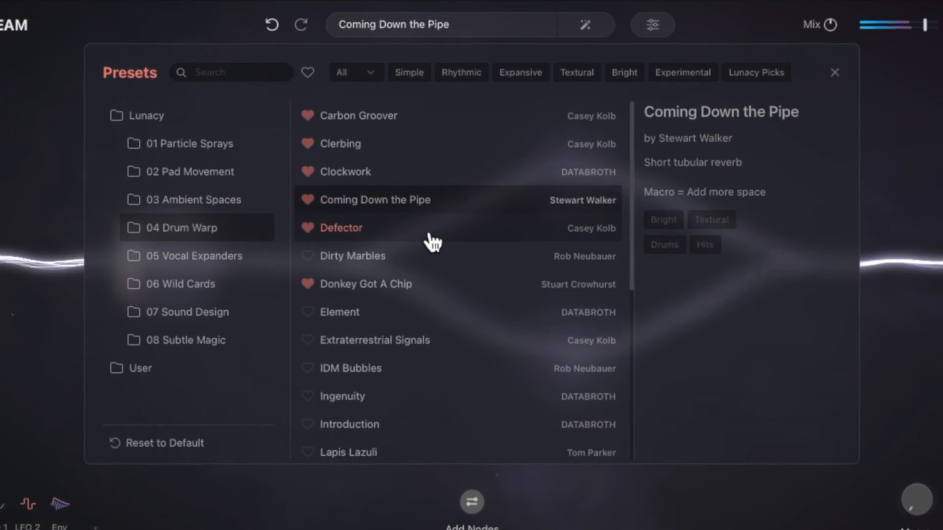
click(352, 225)
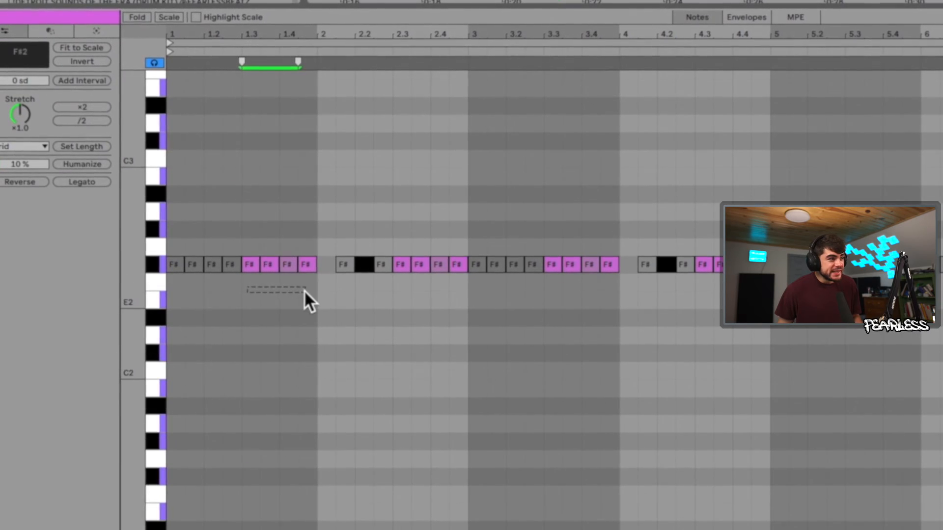
Highlight the groups of F#2 notes on beats 3 and 4 of bars 1 and 2 in the clip.
drag(305, 289, 304, 290)
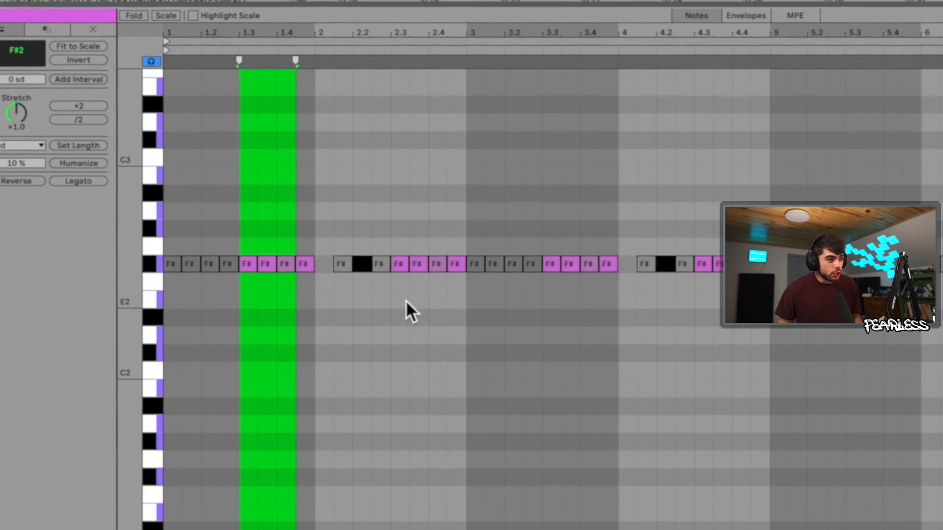
drag(391, 290, 464, 295)
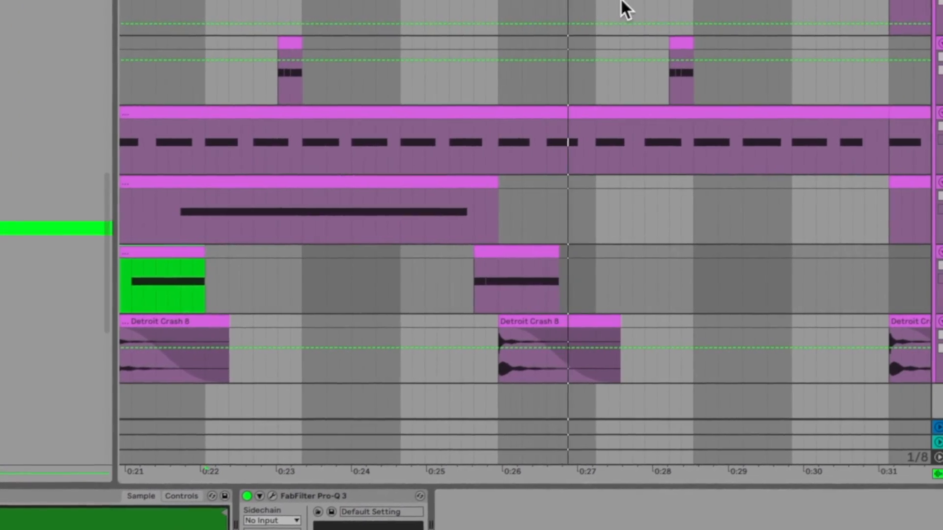
Duplicate the eight-bar section of vox clips directly after itself in the arrangement.
drag(591, 0, 617, 0)
drag(530, 4, 530, 0)
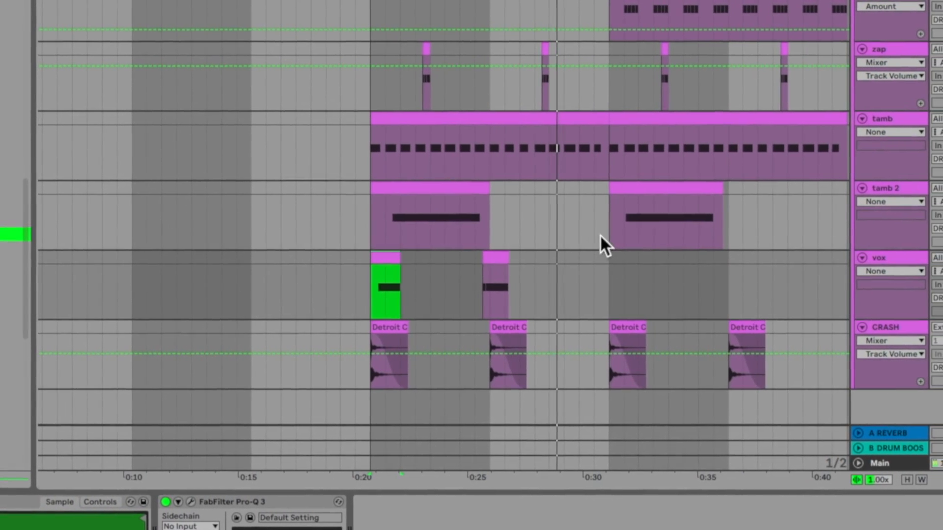
drag(625, 261, 393, 252)
key(ctrl+d)
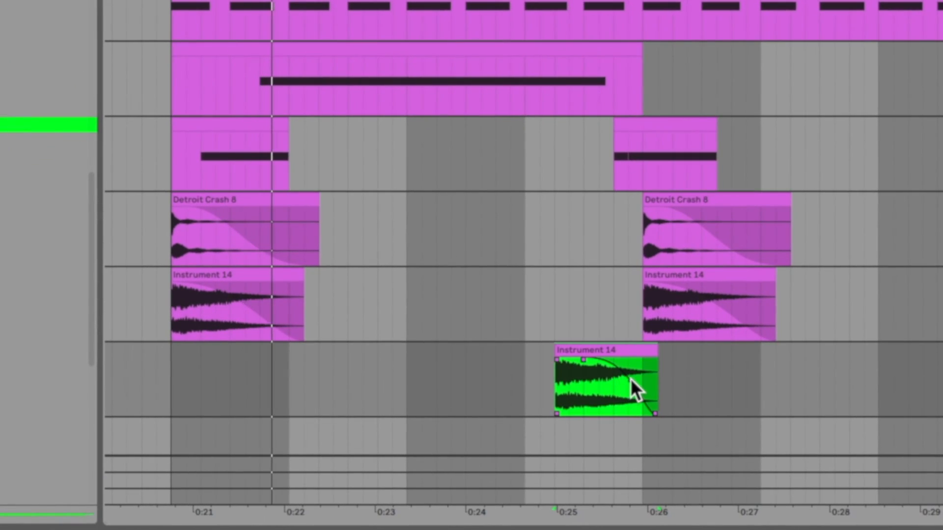
Examine how the Instrument 14, KEY BELL, PAD and drum clips are laid out across the arrangement from bar 17.
click(609, 350)
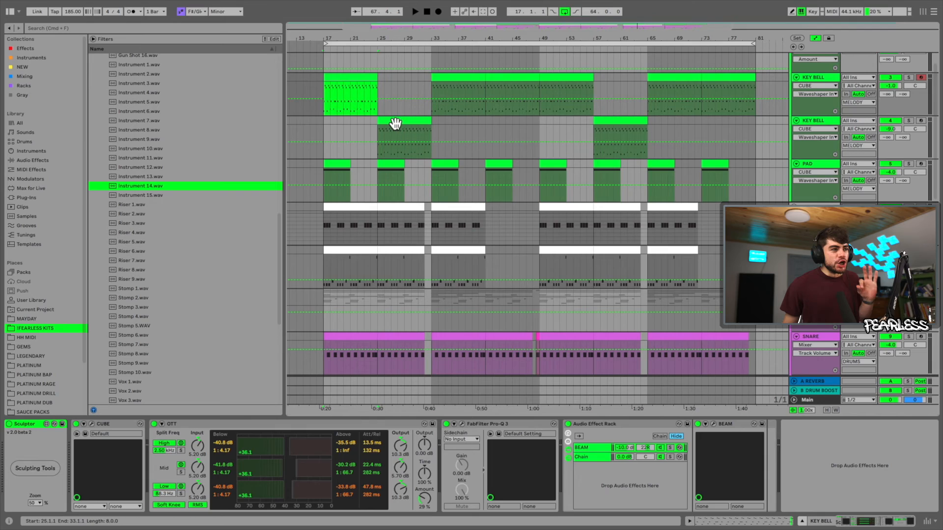
scroll(413, 186, down, 2)
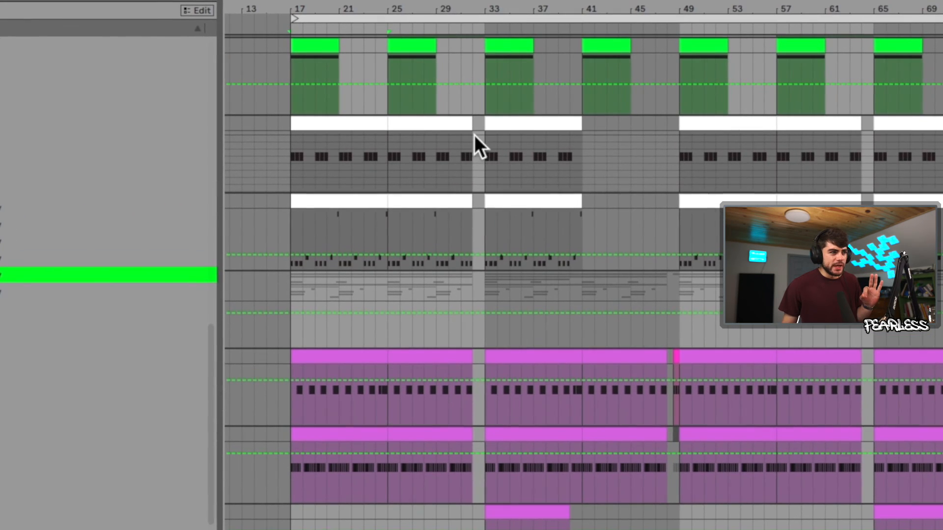
scroll(462, 417, down, 4)
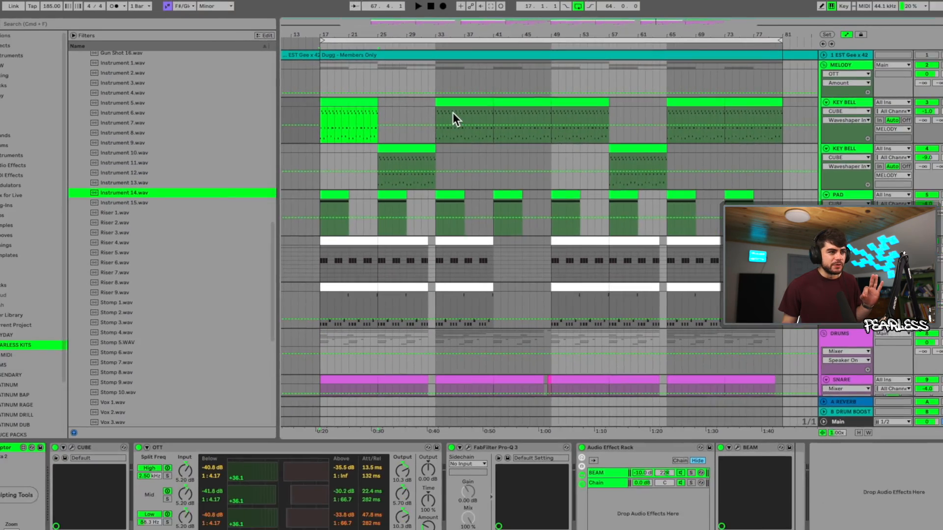
click(461, 108)
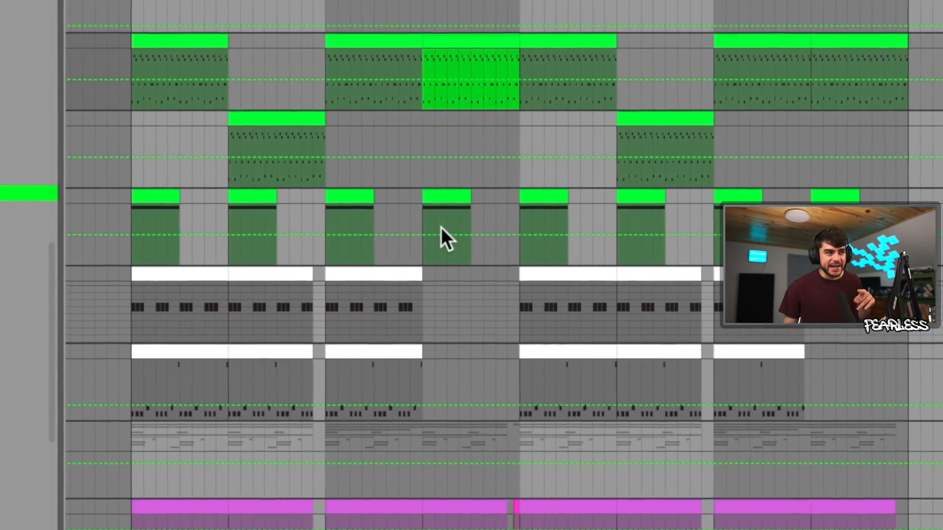
scroll(441, 229, down, 15)
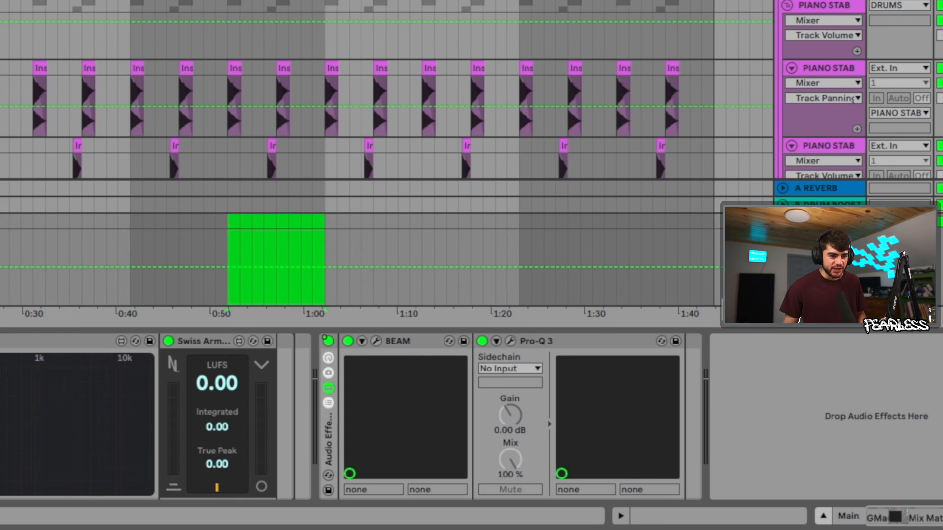
Inspect the Main track's effect rack Device On automation, and the BEAM and Pro-Q 3 devices in the KEY BELL rack.
click(400, 343)
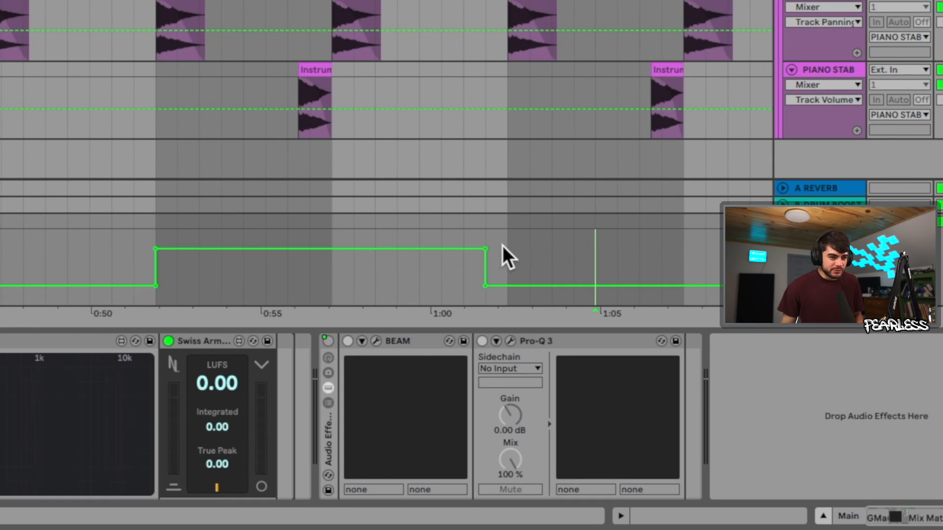
click(486, 231)
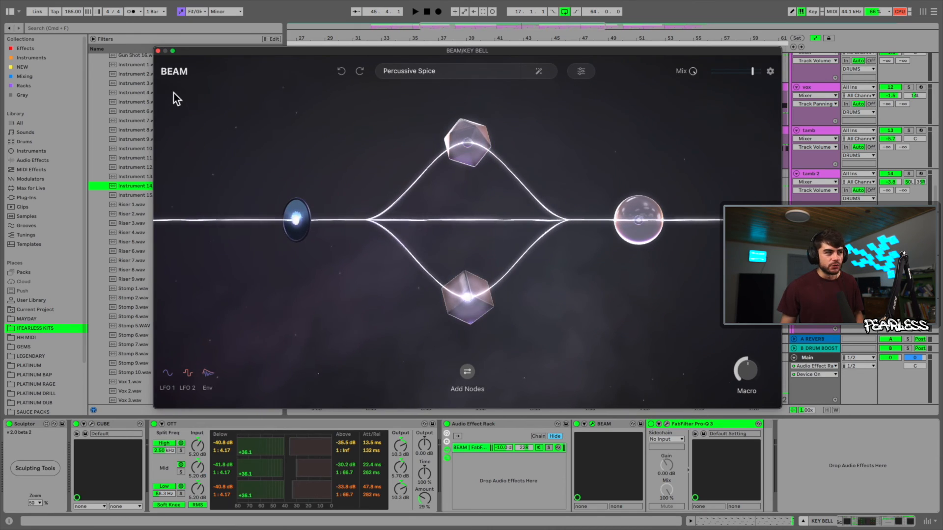
click(158, 51)
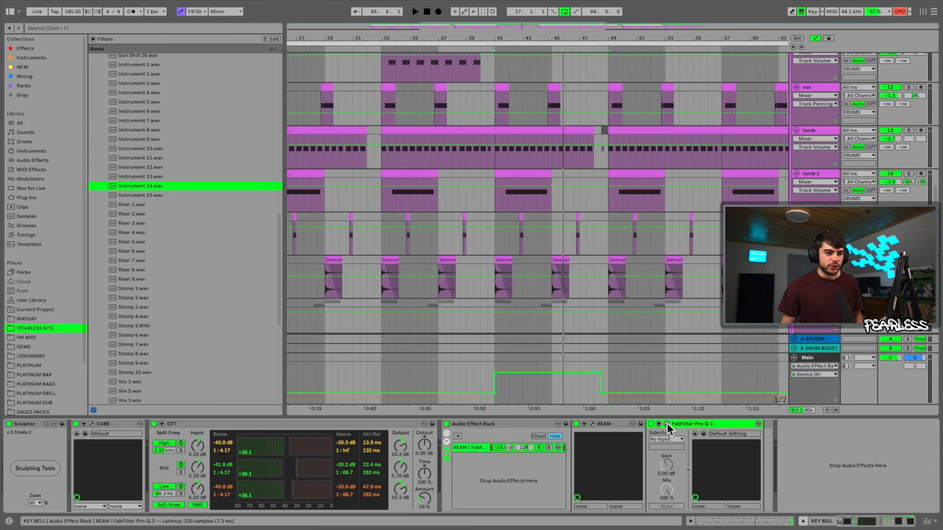
click(667, 424)
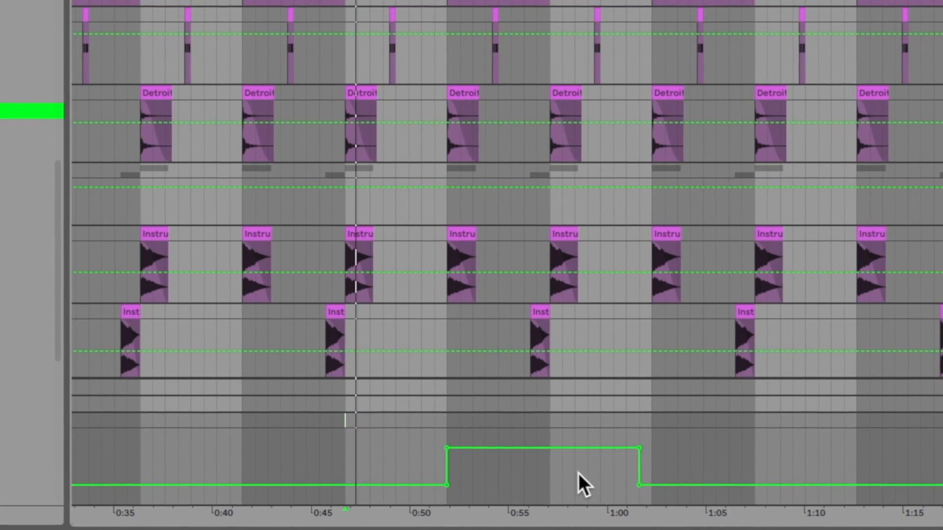
Review the tracks around the Main track's raised Device On automation during playback, and fit the whole arrangement to the view's width.
scroll(683, 265, up, 3)
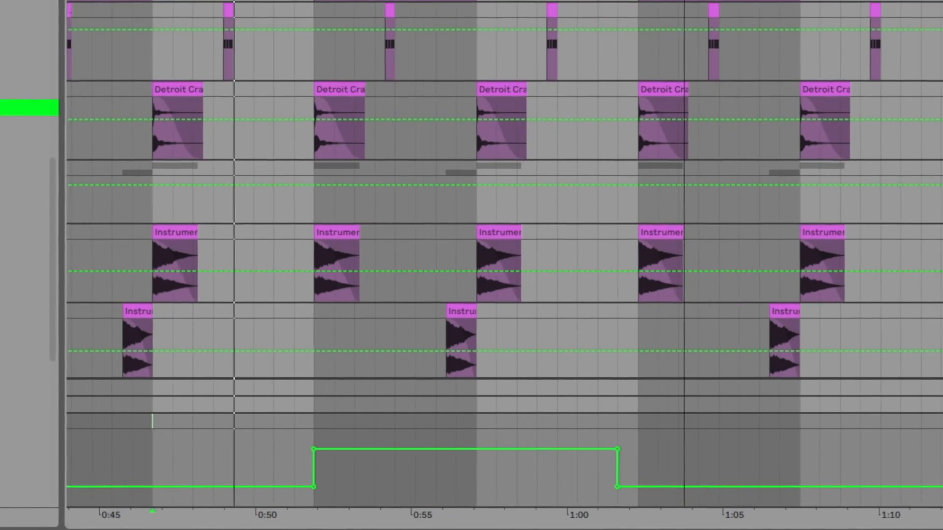
scroll(746, 370, down, 3)
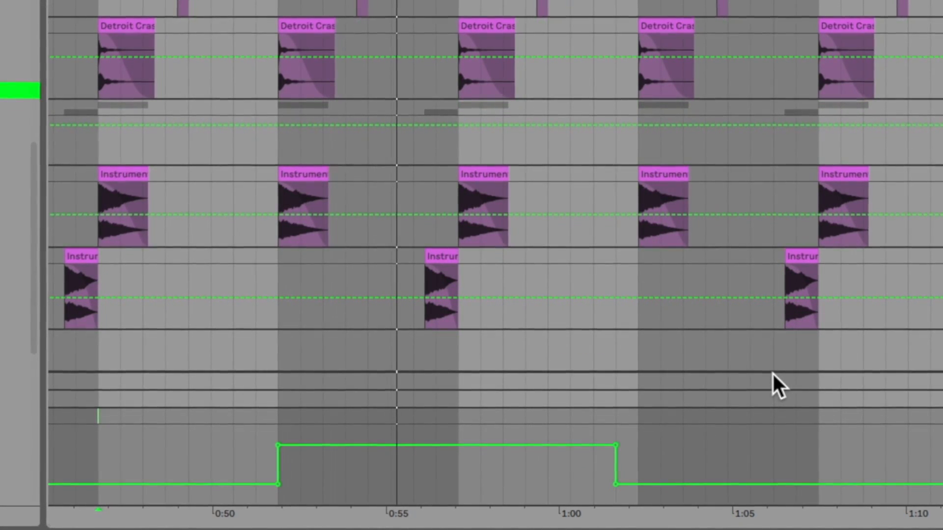
scroll(771, 373, up, 10)
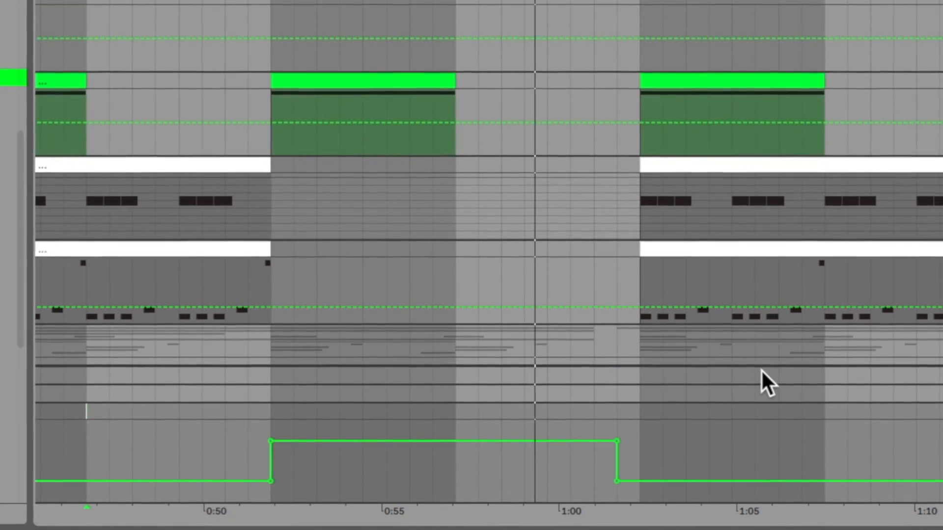
scroll(761, 370, down, 5)
scroll(762, 368, down, 5)
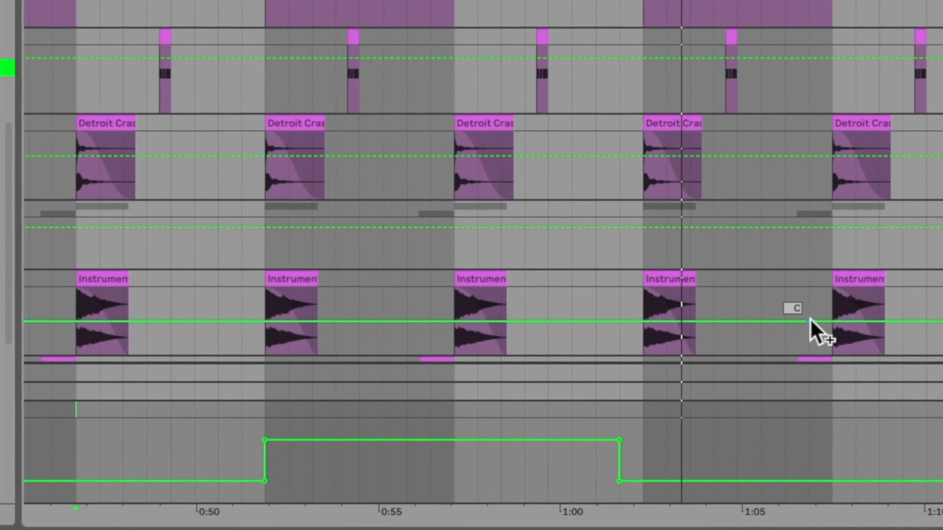
key(w)
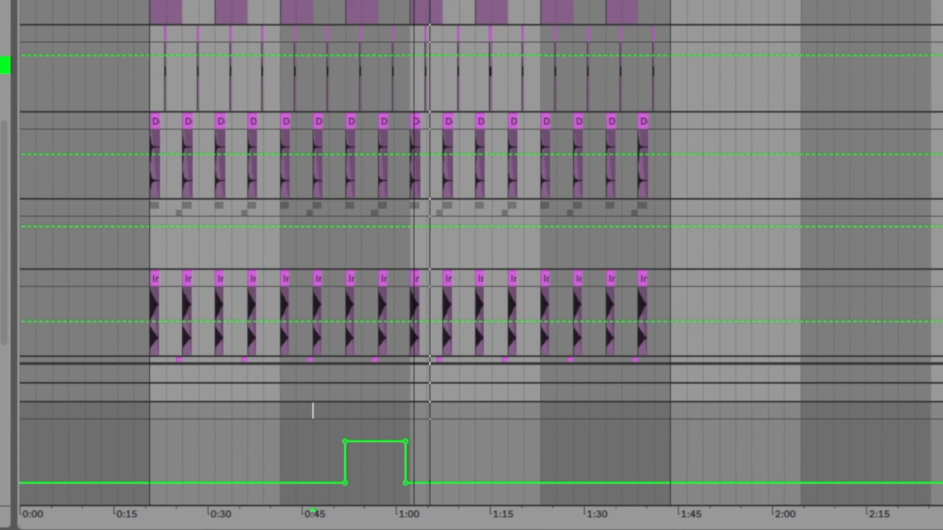